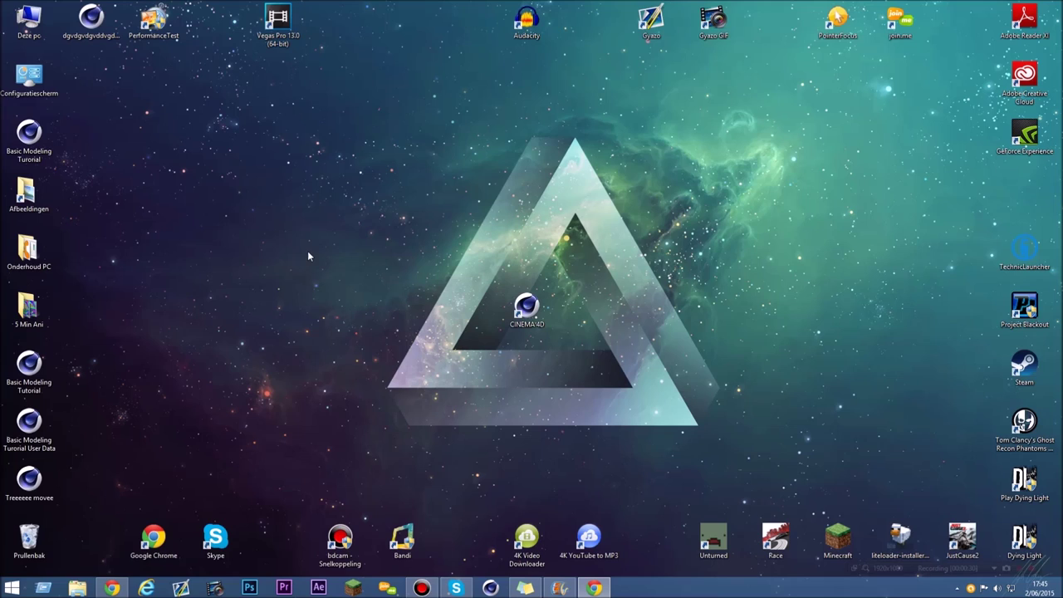
- Open the %appdata% folder through the Windows Run dialog
key(super+r)
drag(166, 397, 110, 431)
click(110, 485)
double_click(111, 485)
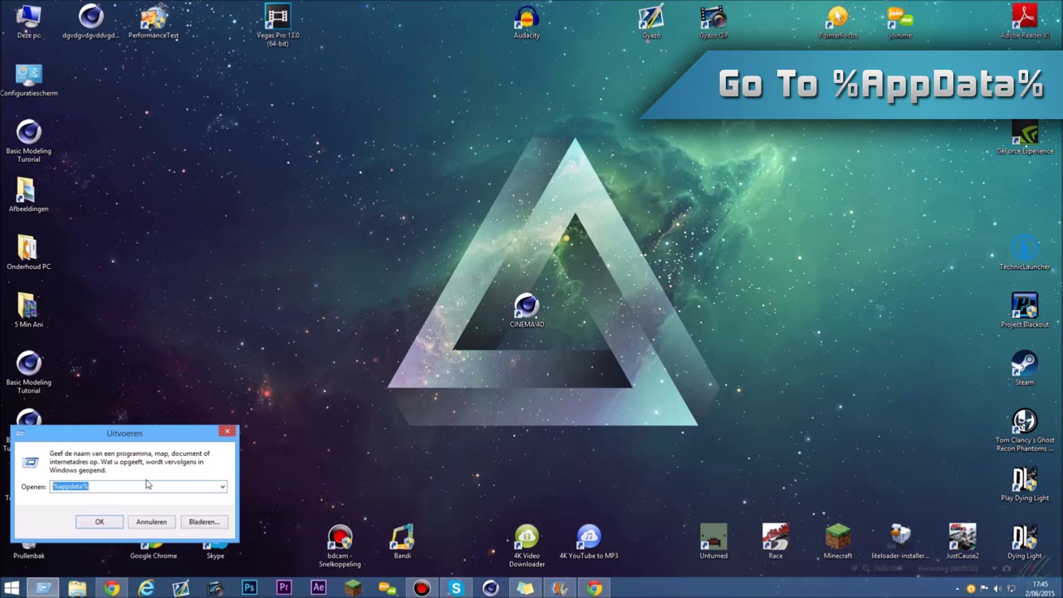
drag(98, 436, 93, 448)
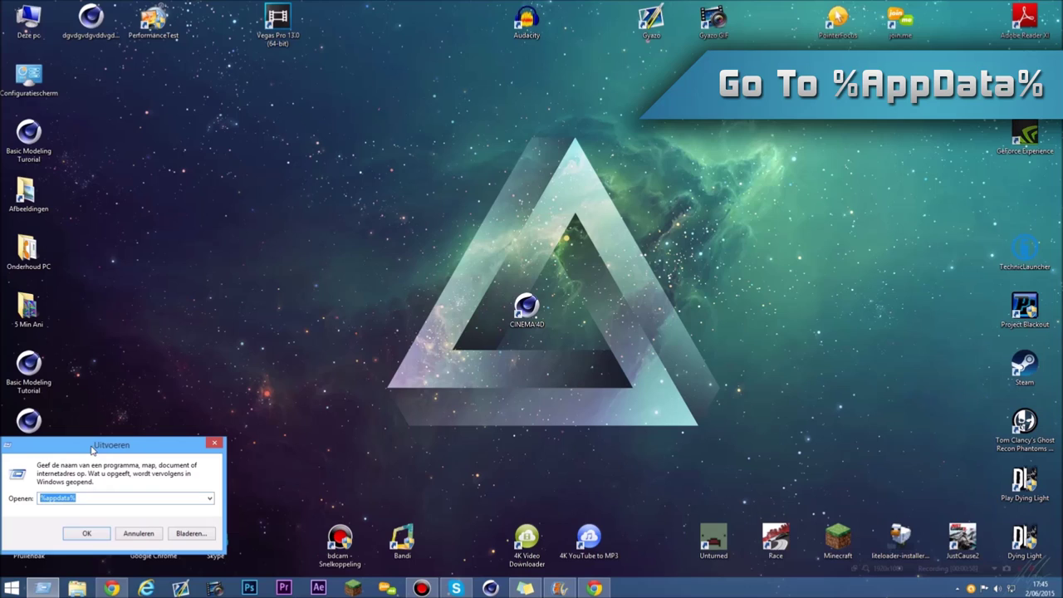
drag(96, 444, 107, 451)
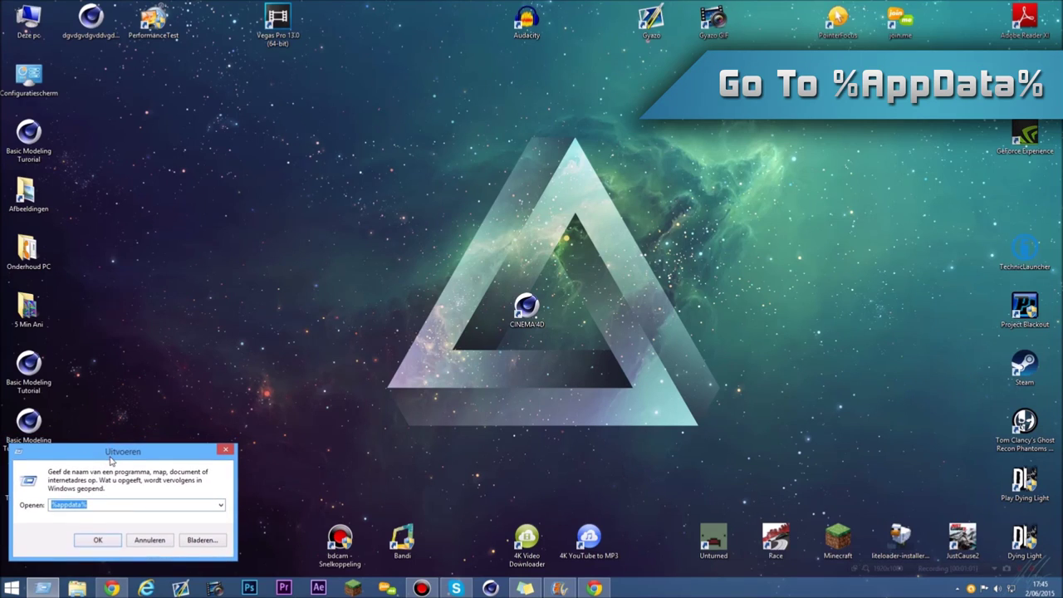
click(98, 540)
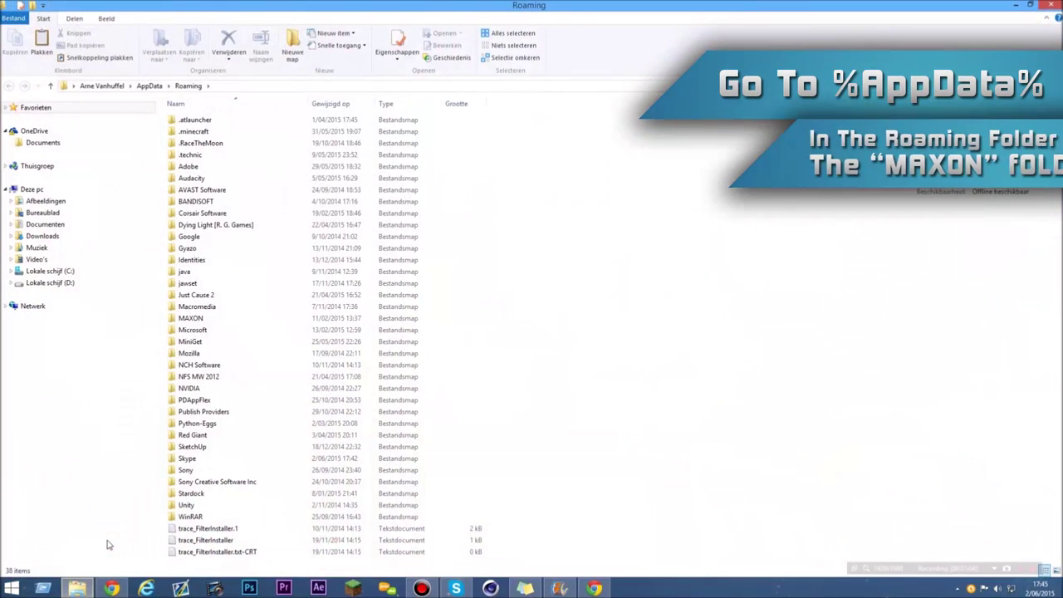
- Open the bmp folder in MAXON > CINEMA 4D R16_4DC740D2 > resource > modules > c4dplugin
double_click(202, 321)
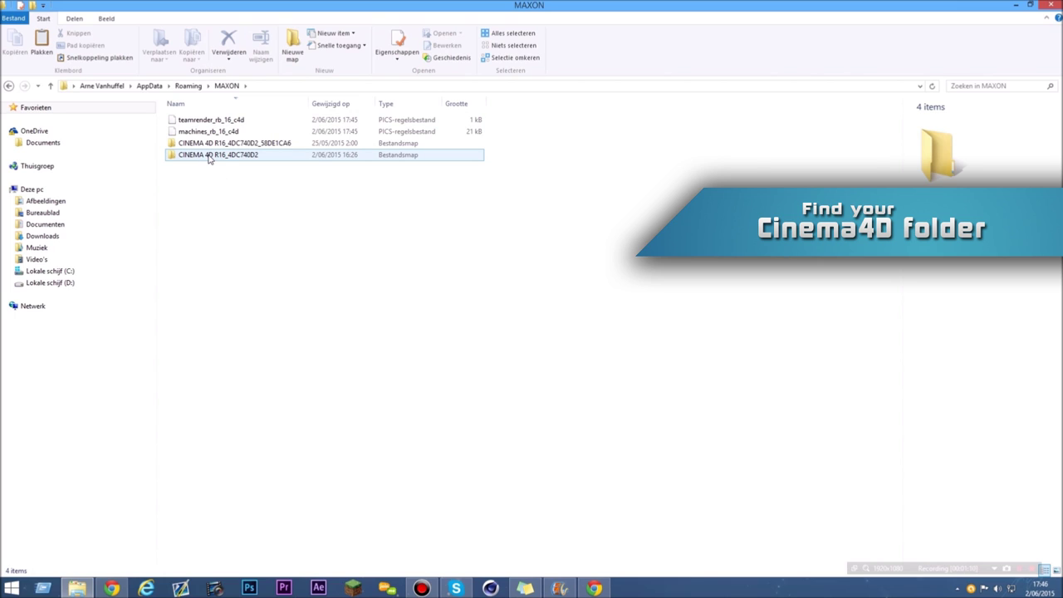
double_click(209, 160)
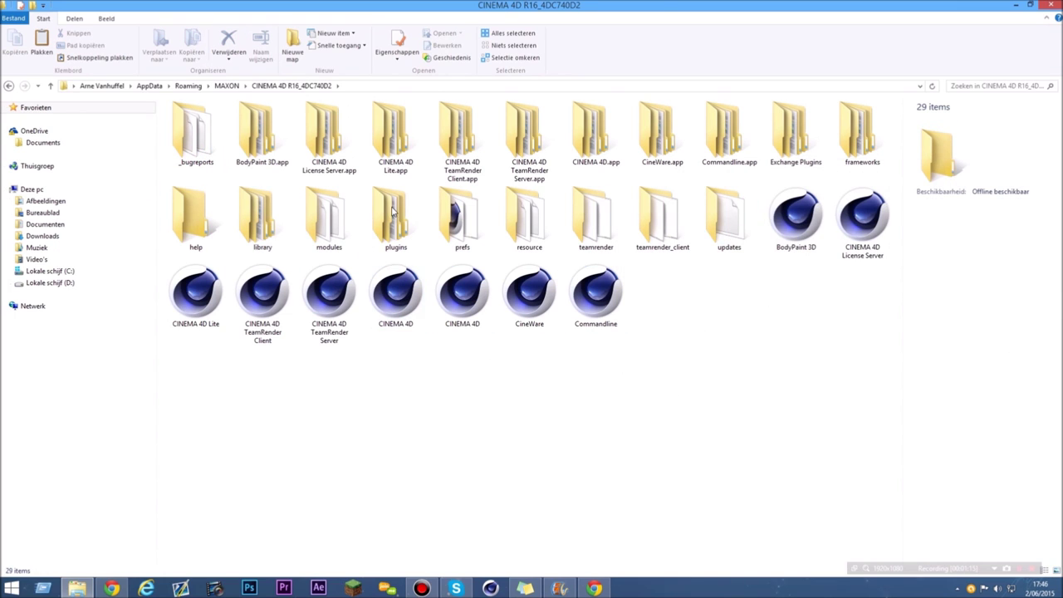
double_click(544, 211)
click(597, 203)
double_click(596, 204)
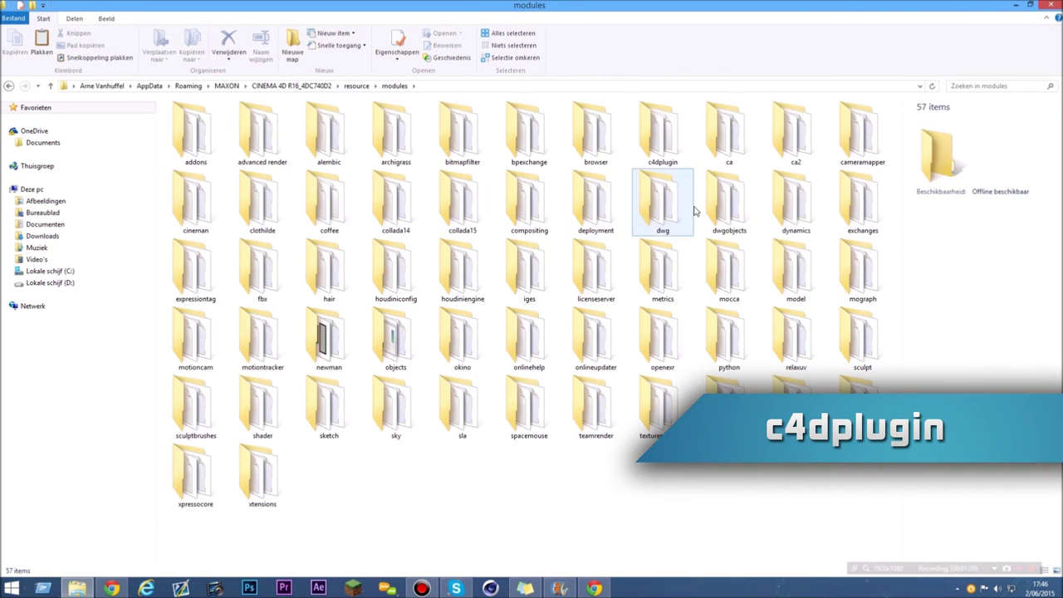
double_click(660, 141)
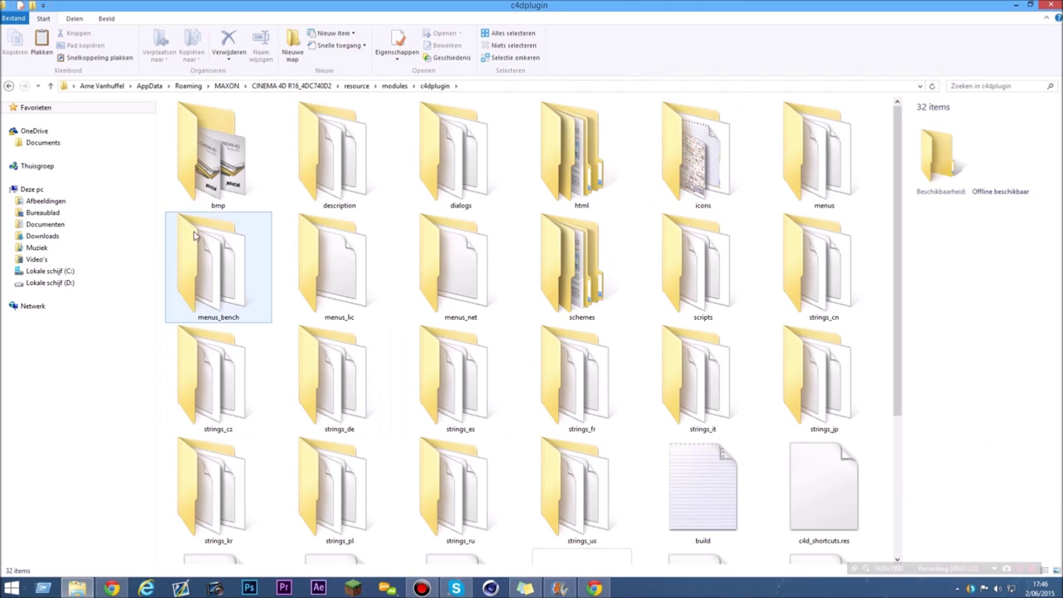
double_click(214, 182)
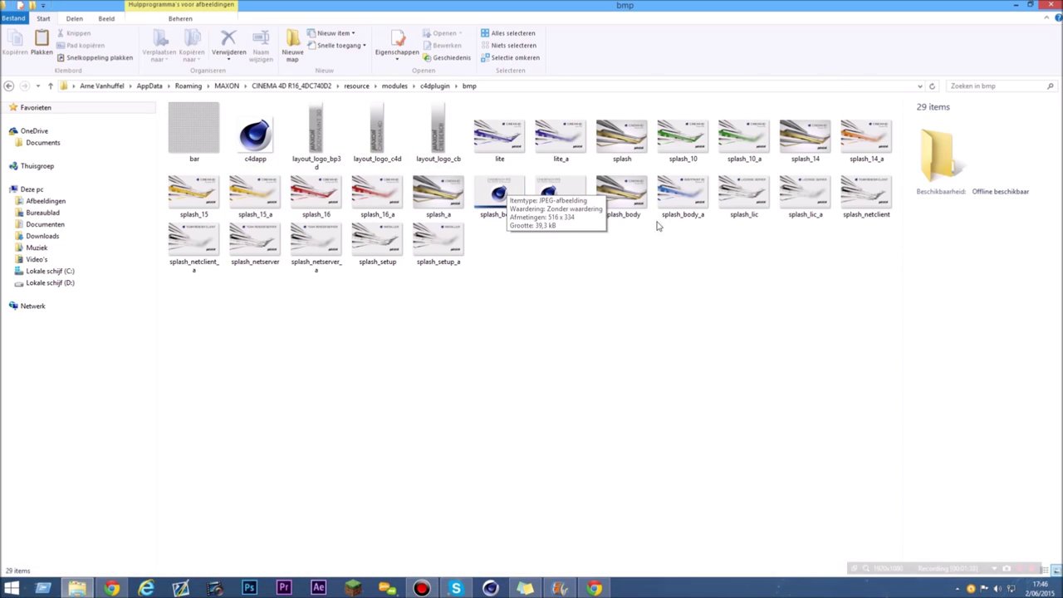
- Search the bmp folder for splash_14 and return to the full folder listing
click(799, 146)
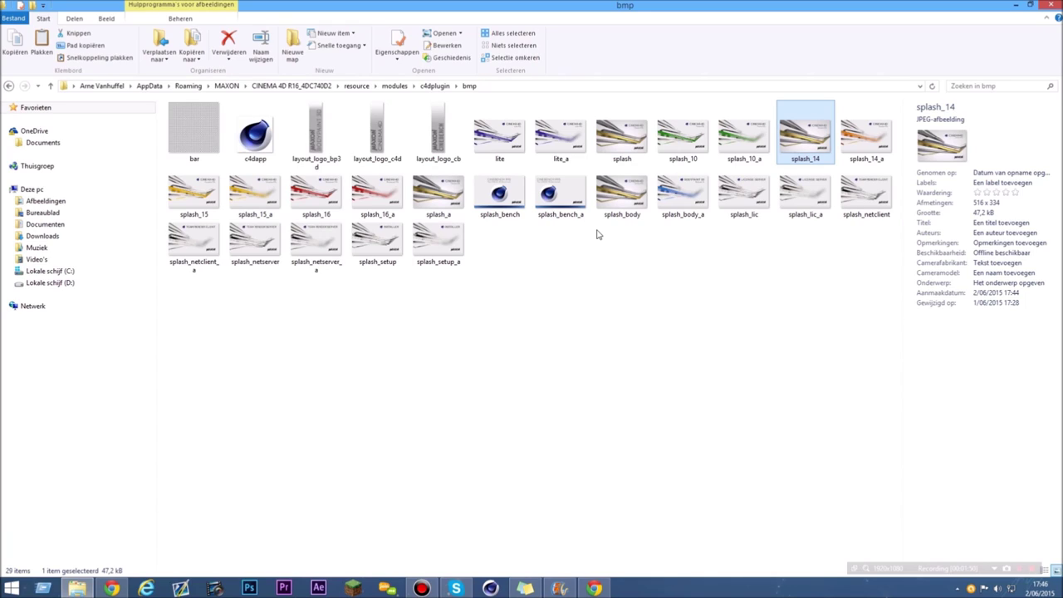
click(955, 86)
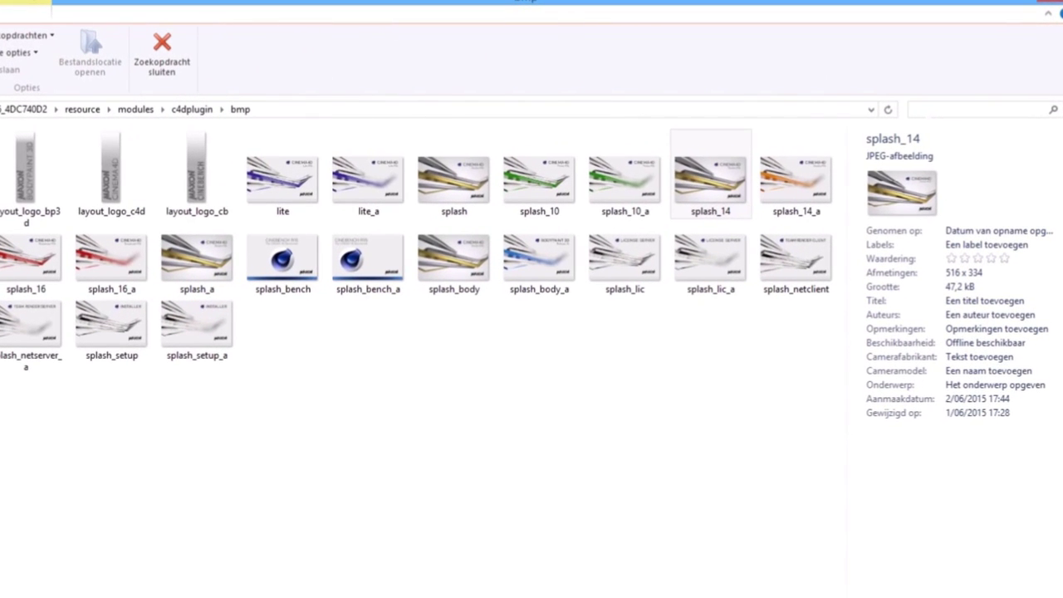
text(s)
text(plash)
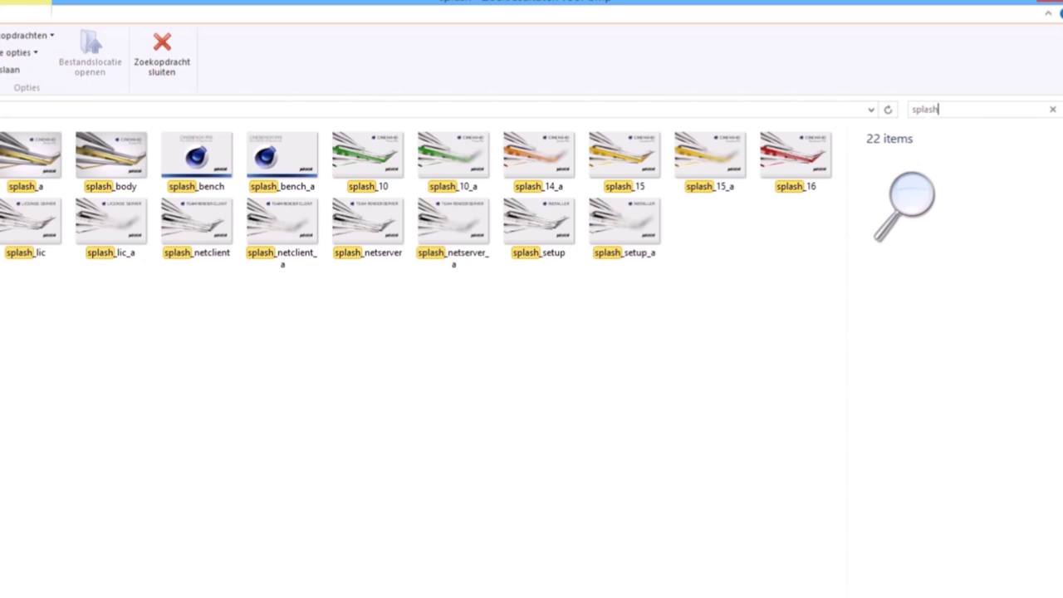
text(_14)
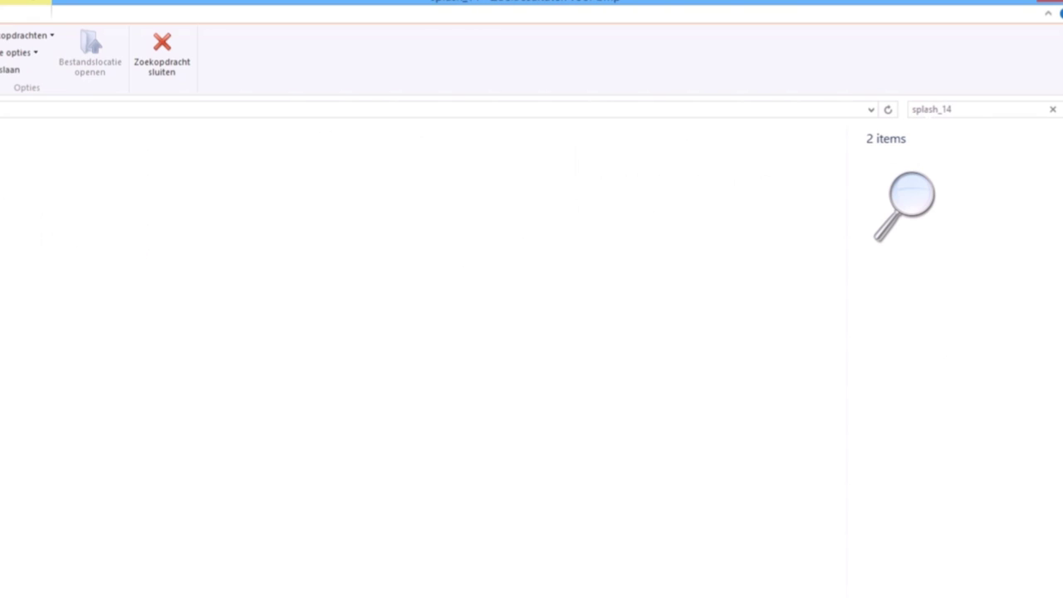
click(968, 109)
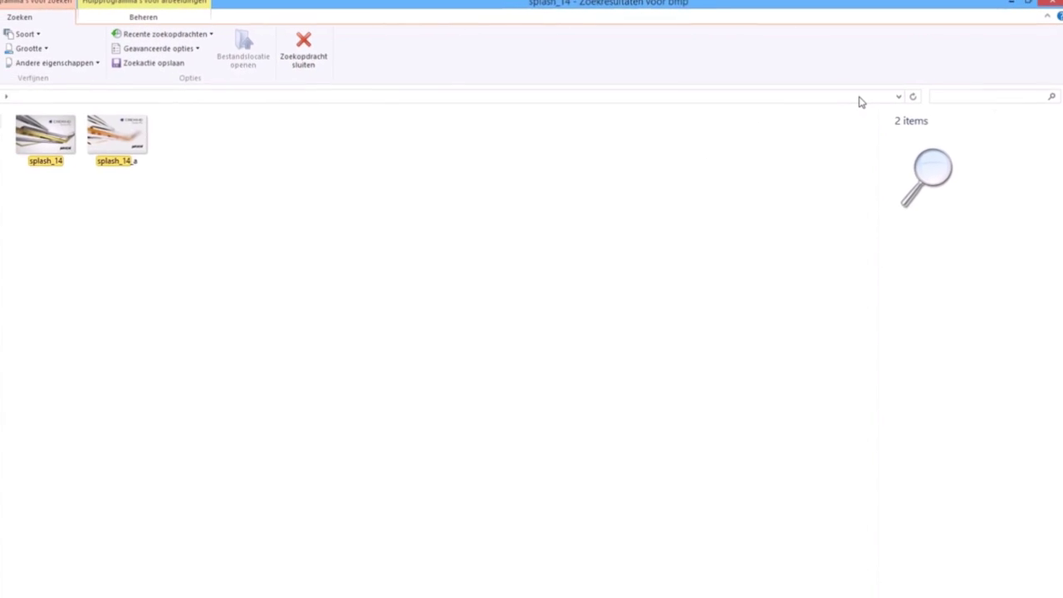
key(BackSpace)
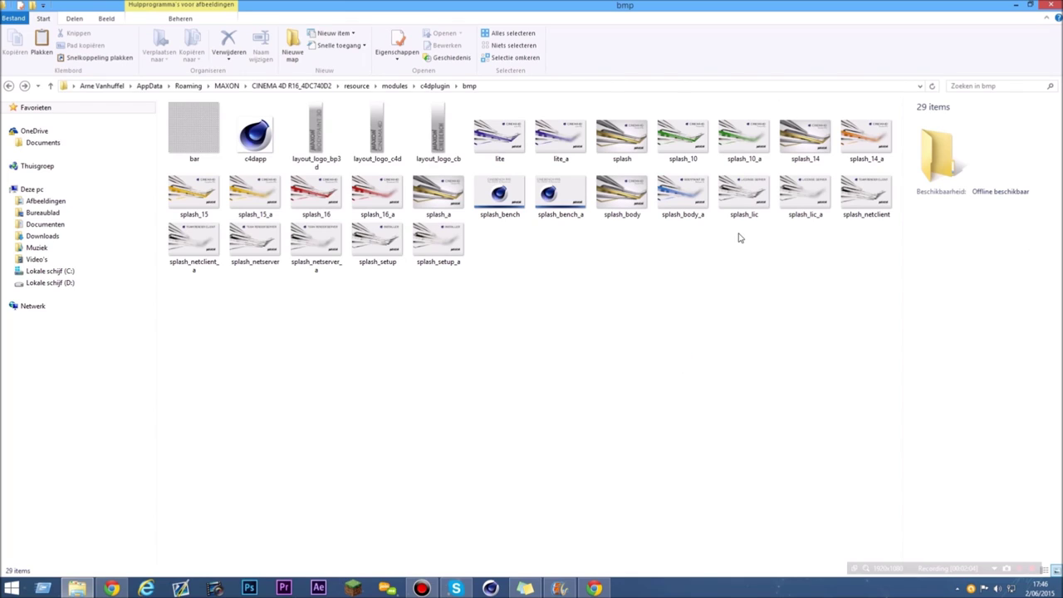
- Open the splash_14 image from the bmp folder in Adobe Photoshop CC 2014
click(812, 151)
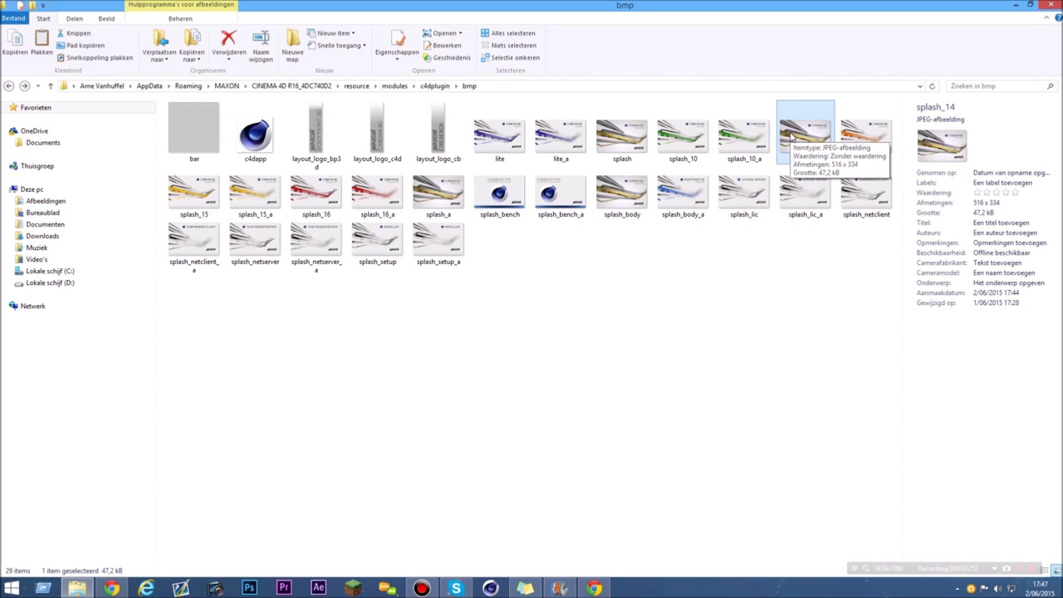
right_click(784, 126)
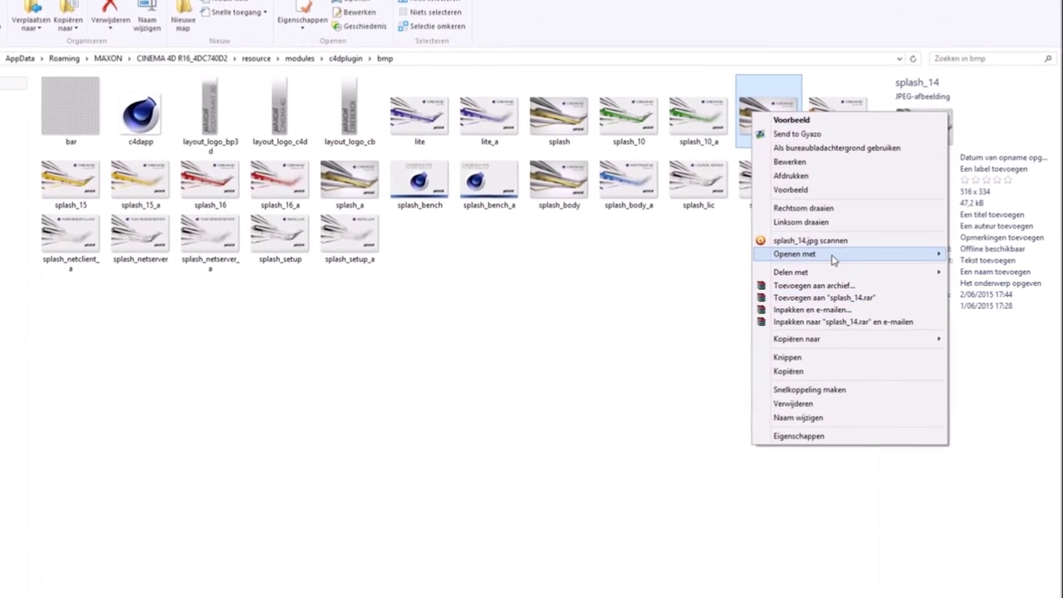
mouse_move(834, 258)
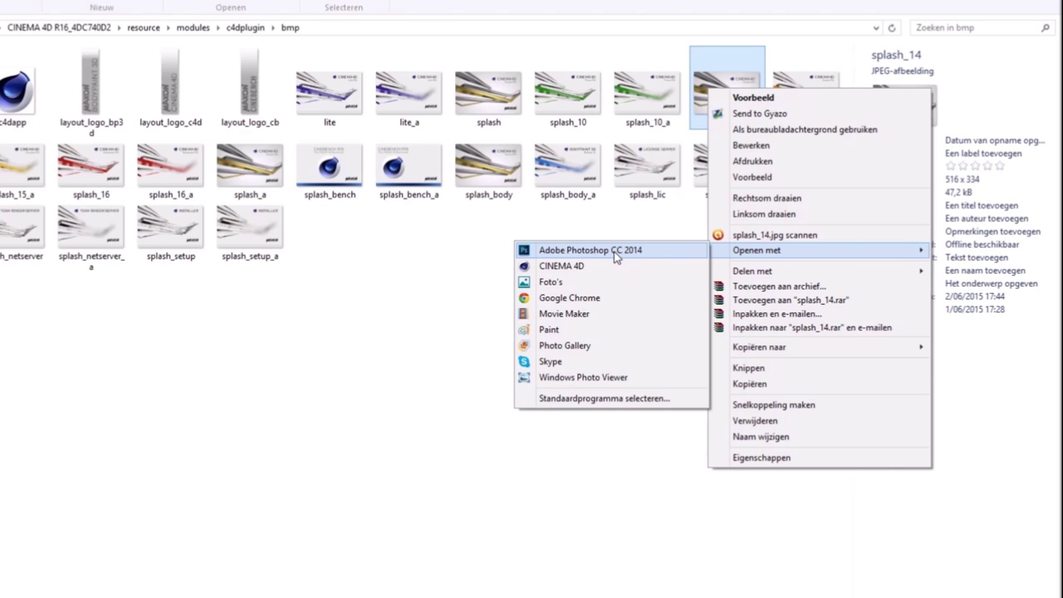
click(616, 254)
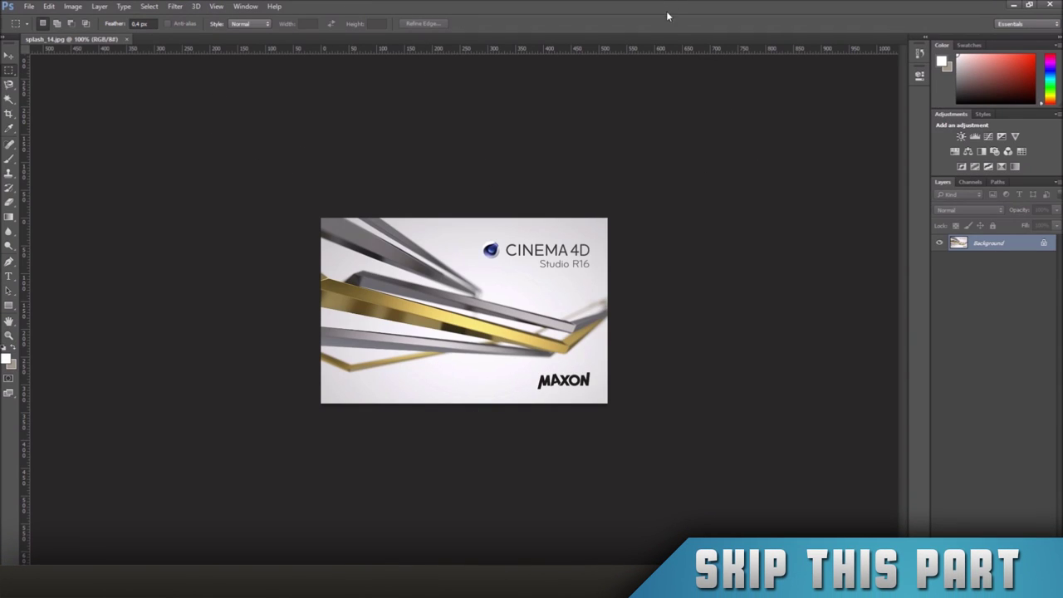
- Place the Banner image from the Afbeeldingen folder into splash_14.jpg as an embedded layer
click(30, 6)
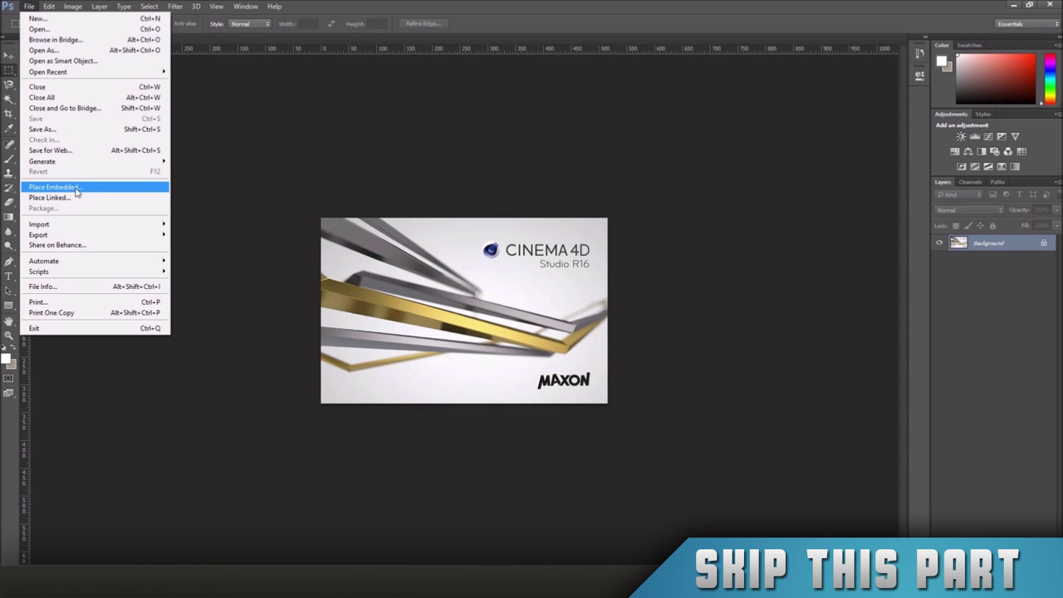
click(45, 187)
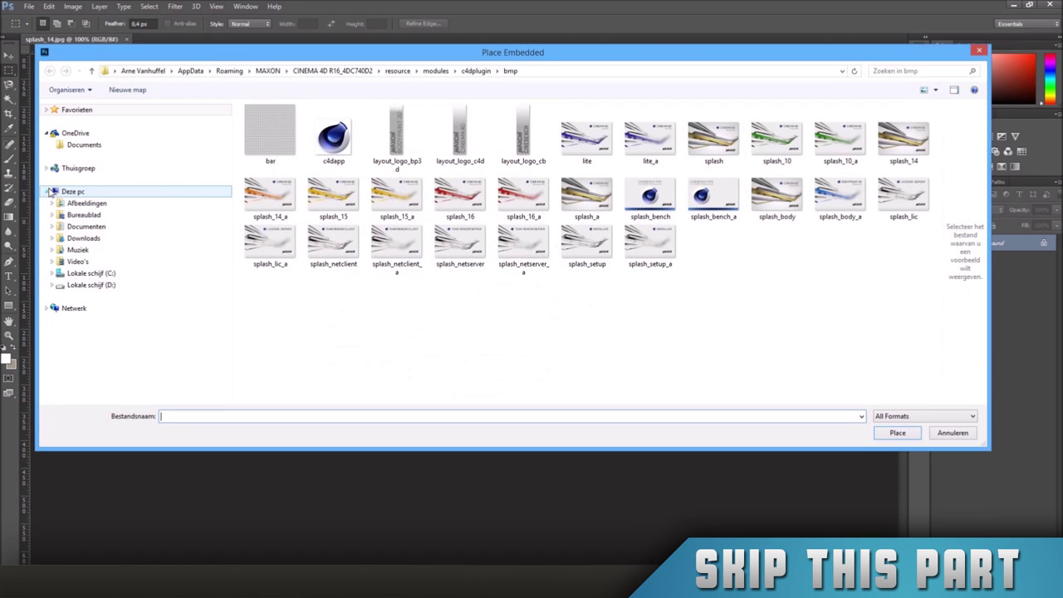
click(93, 204)
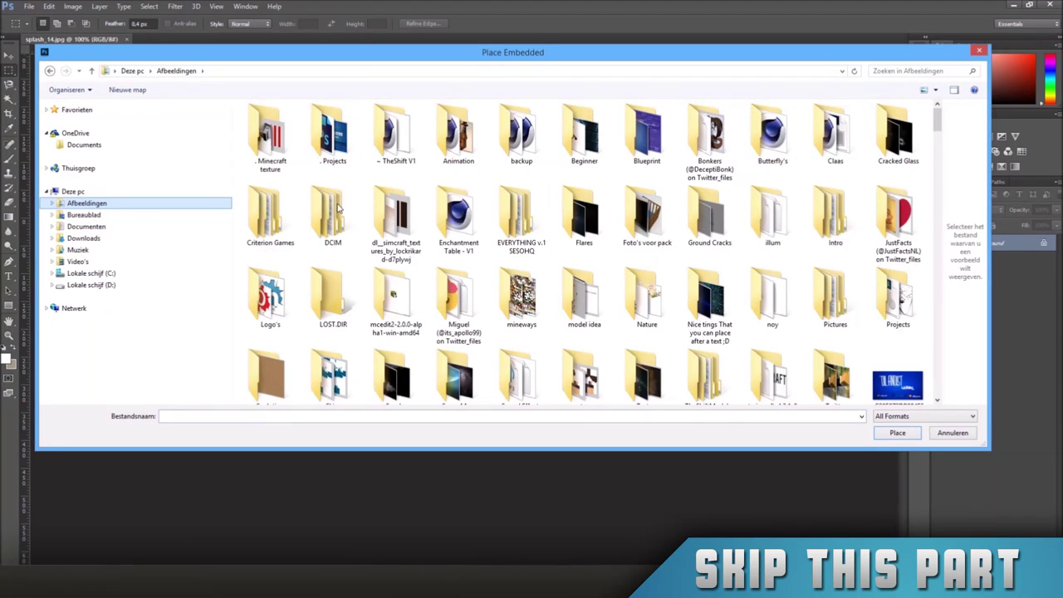
drag(943, 114, 941, 218)
double_click(836, 175)
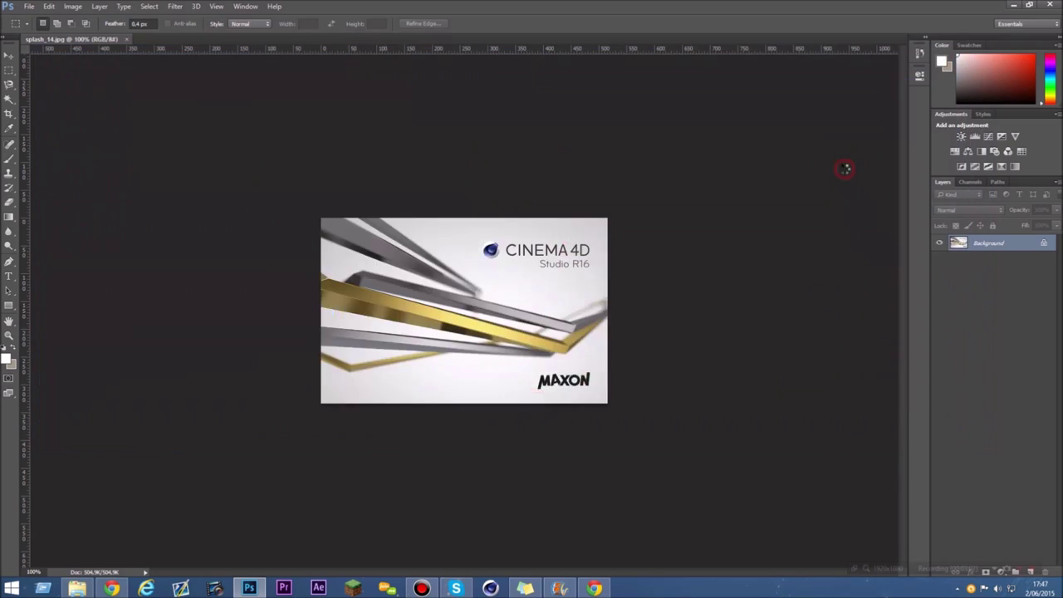
- Scale the placed Banner image to about 44% and rotate it about -6.8° so it covers the whole canvas
scroll(439, 283, up, 4)
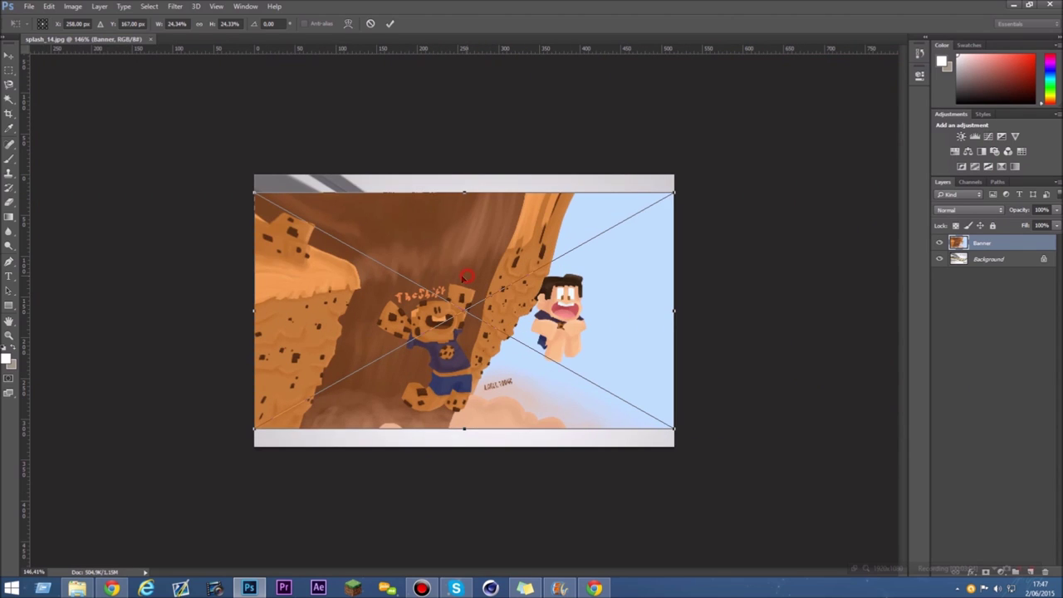
drag(255, 192, 99, 105)
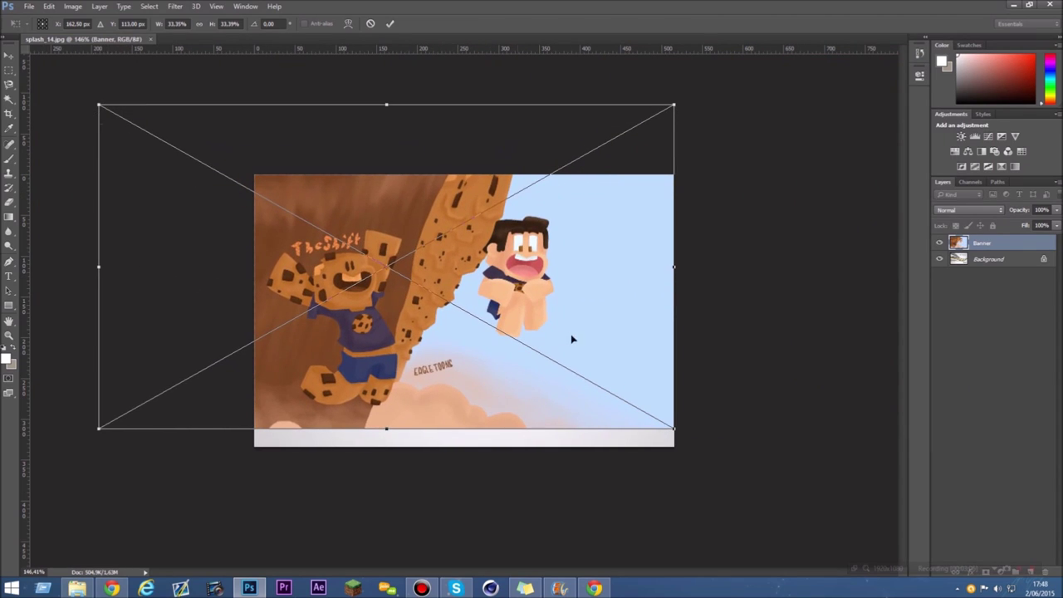
drag(674, 429, 858, 529)
drag(727, 292, 674, 295)
drag(844, 92, 782, 74)
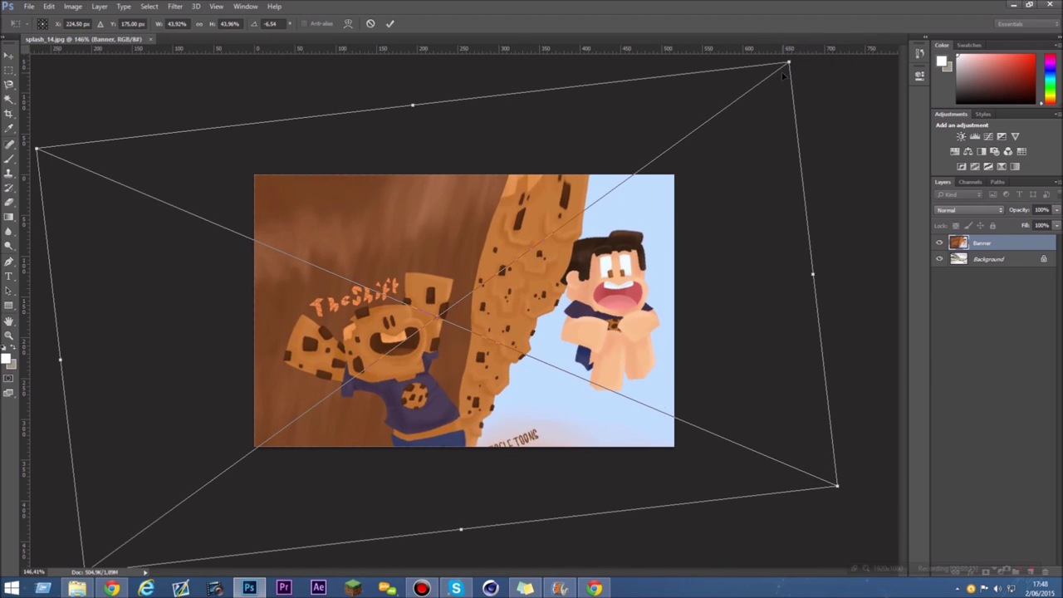
key(Escape)
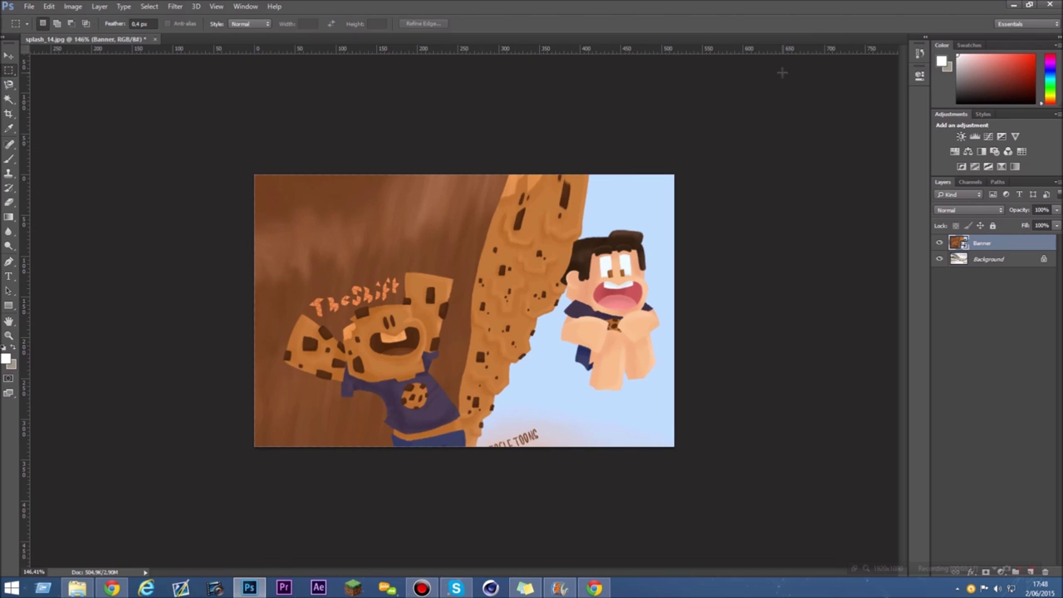
- Move the Banner layer slightly upward and marquee-select a full-width strip along the bottom edge of the canvas
drag(474, 321, 479, 304)
click(9, 55)
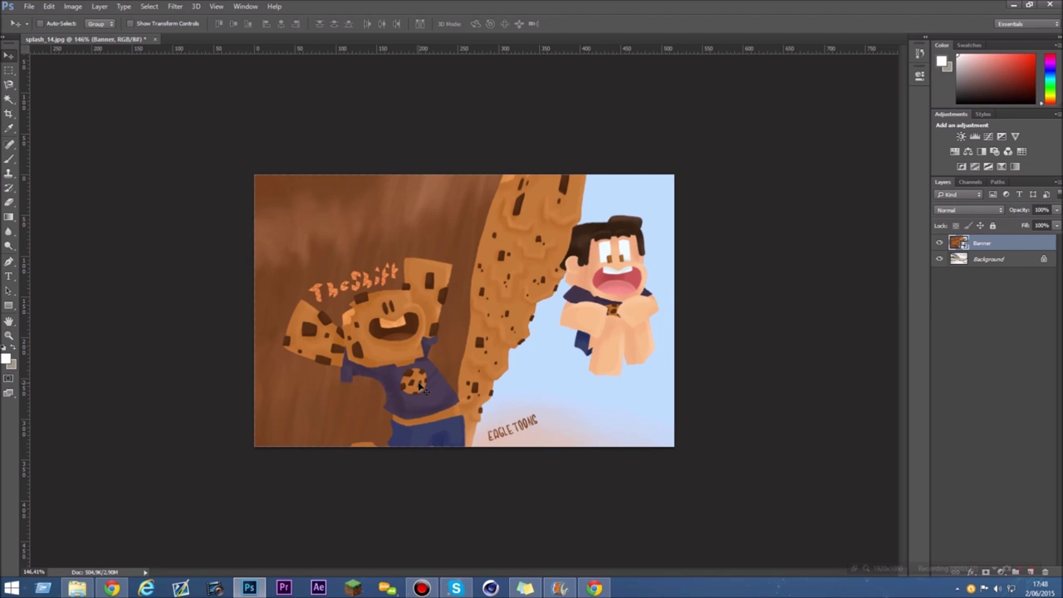
click(10, 69)
drag(197, 409, 812, 465)
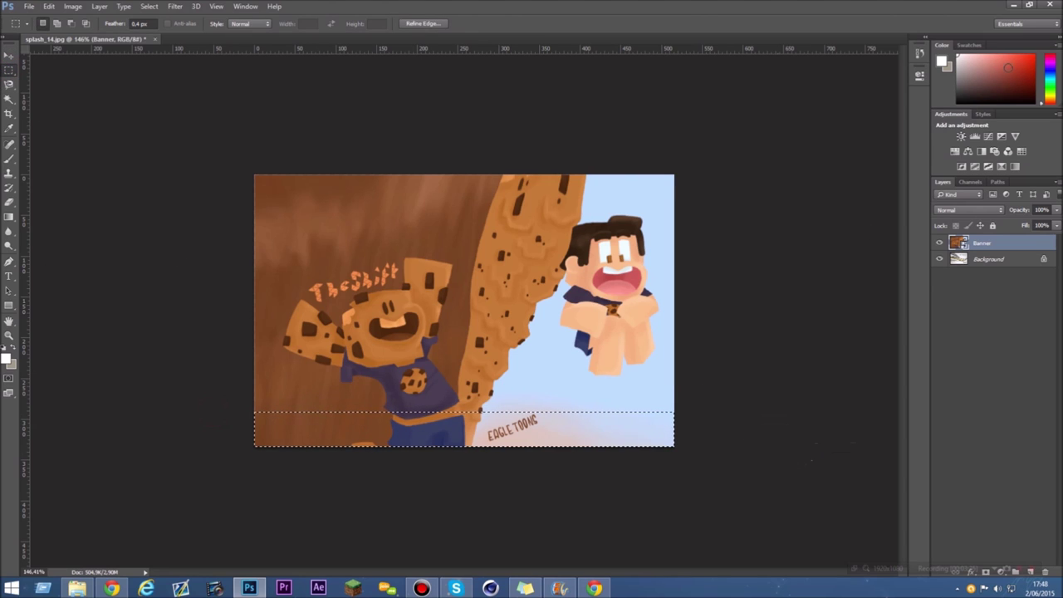
- Minimize the open windows, launch Cinema 4D from the desktop to view its startup splash, and close it again
click(1015, 4)
click(1015, 4)
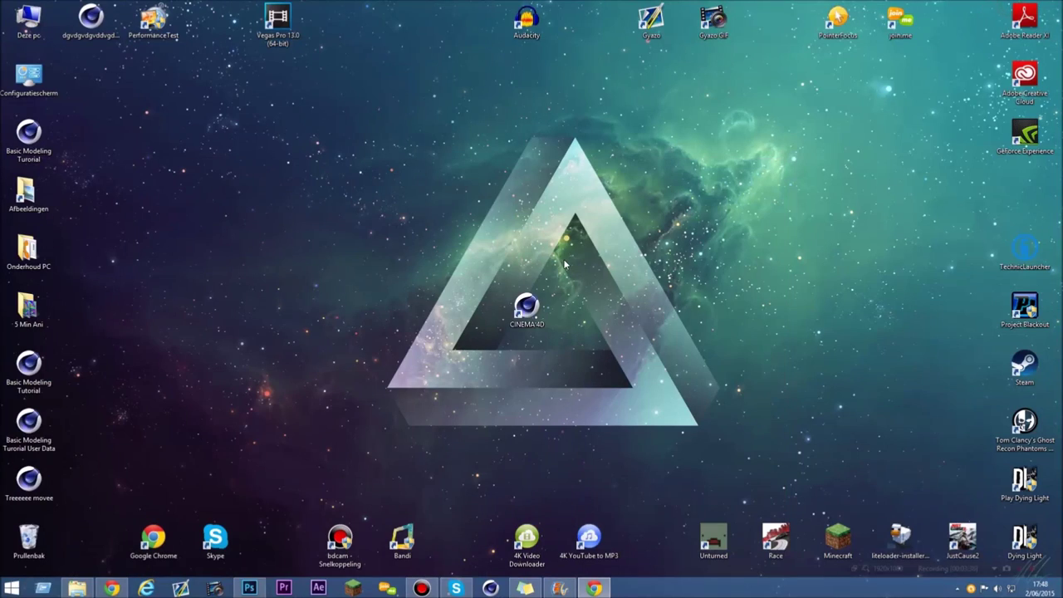
double_click(529, 309)
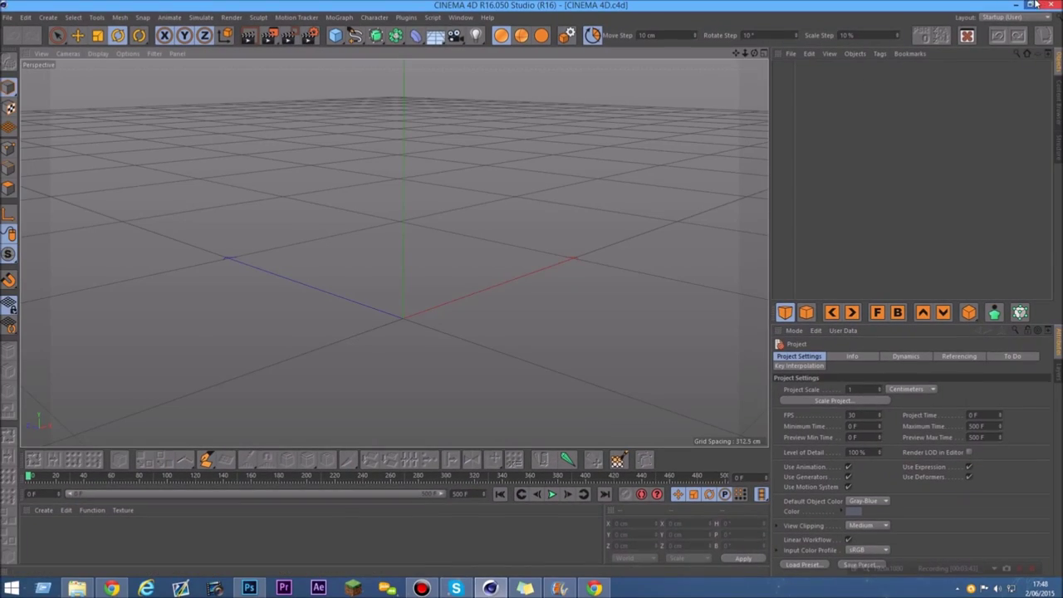
click(1036, 5)
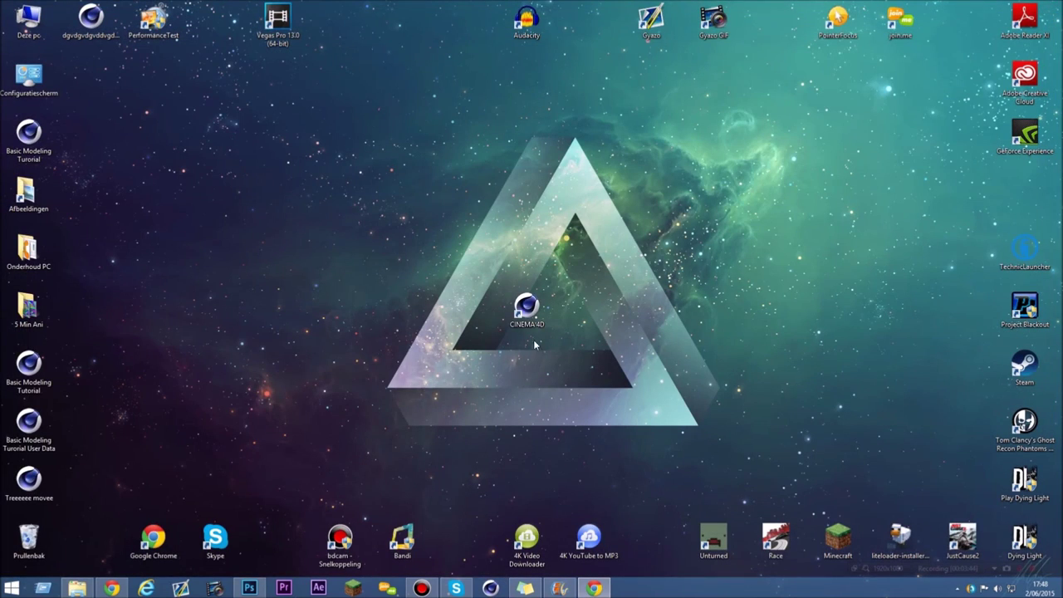
- Switch back to the splash_14.jpg document in Photoshop
click(250, 588)
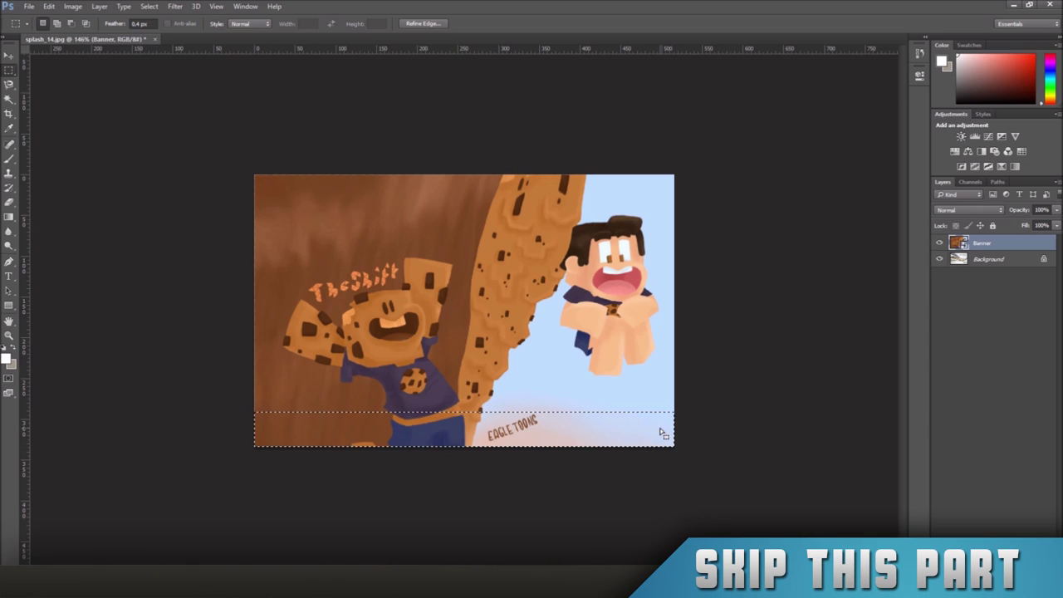
click(10, 57)
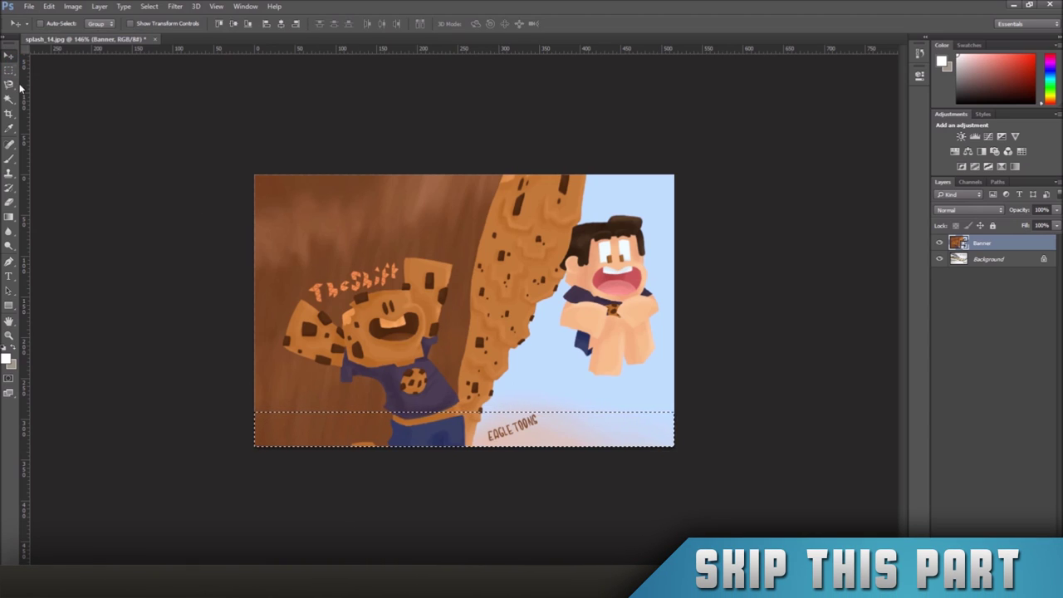
drag(386, 413, 394, 345)
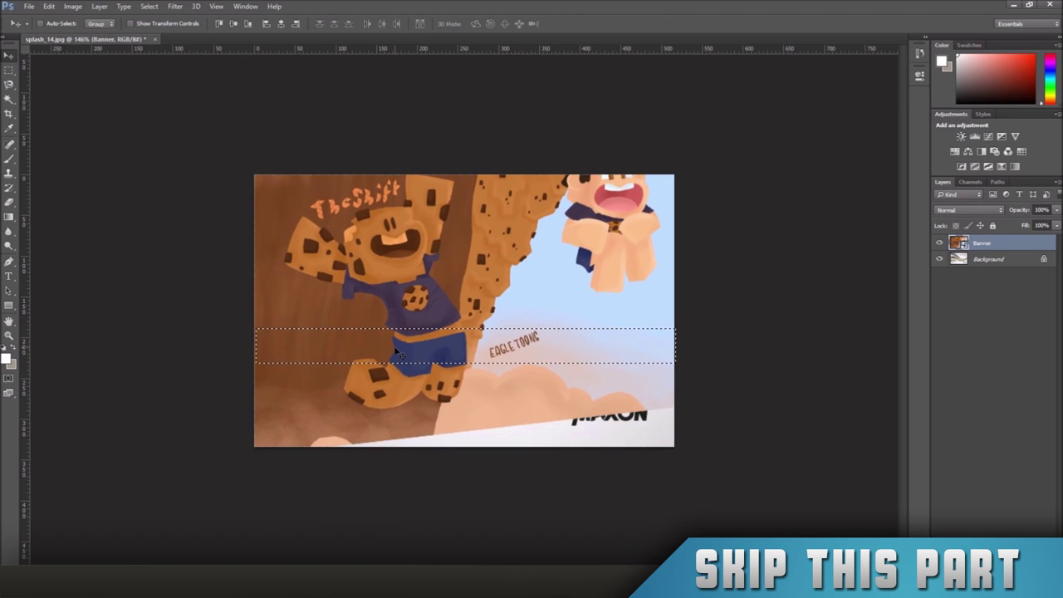
key(ctrl+z)
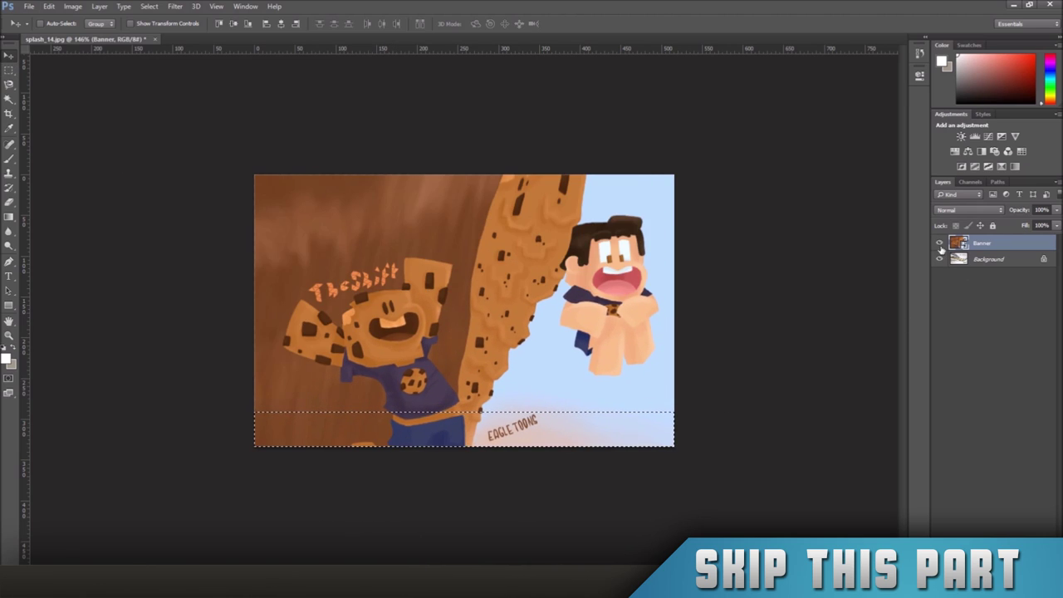
- Replace the strip selection with an inverted rectangular marquee, selecting a thin frame around the canvas with a taller band along the bottom
key(ctrl+d)
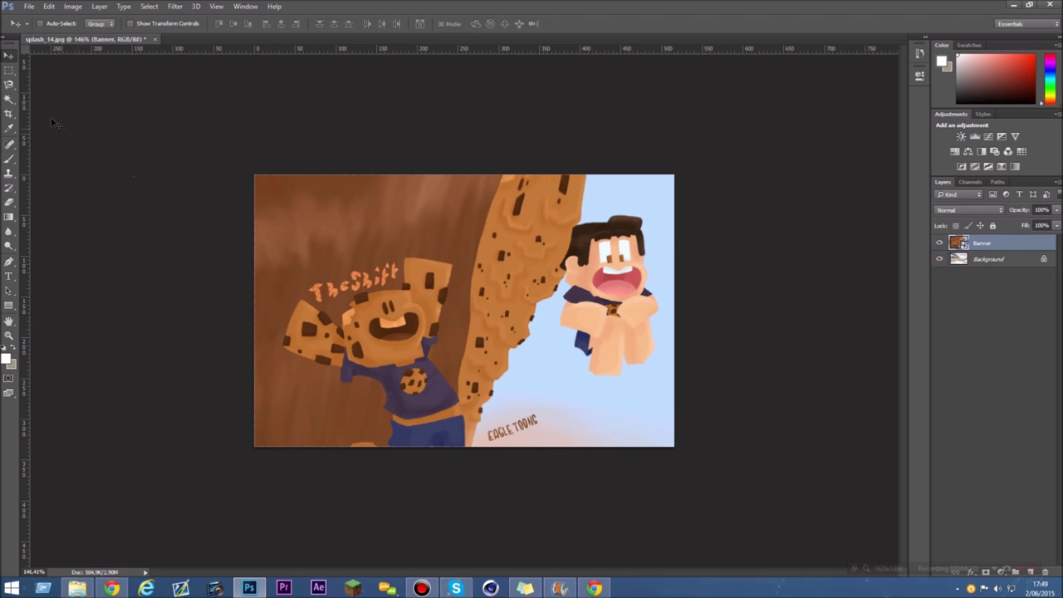
click(10, 69)
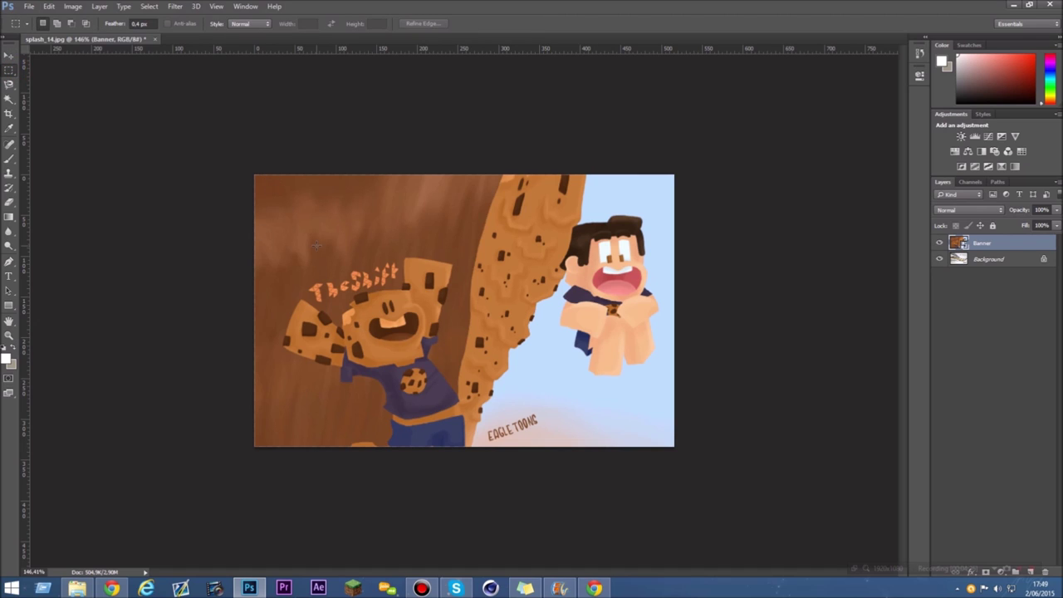
alt+scroll(316, 245, up, 3)
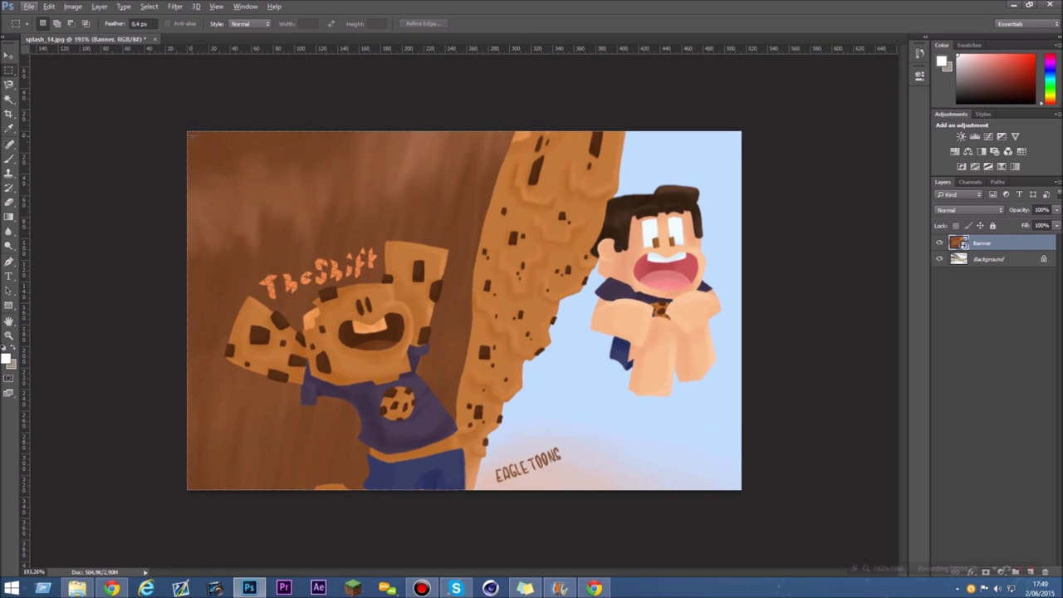
drag(191, 136, 737, 451)
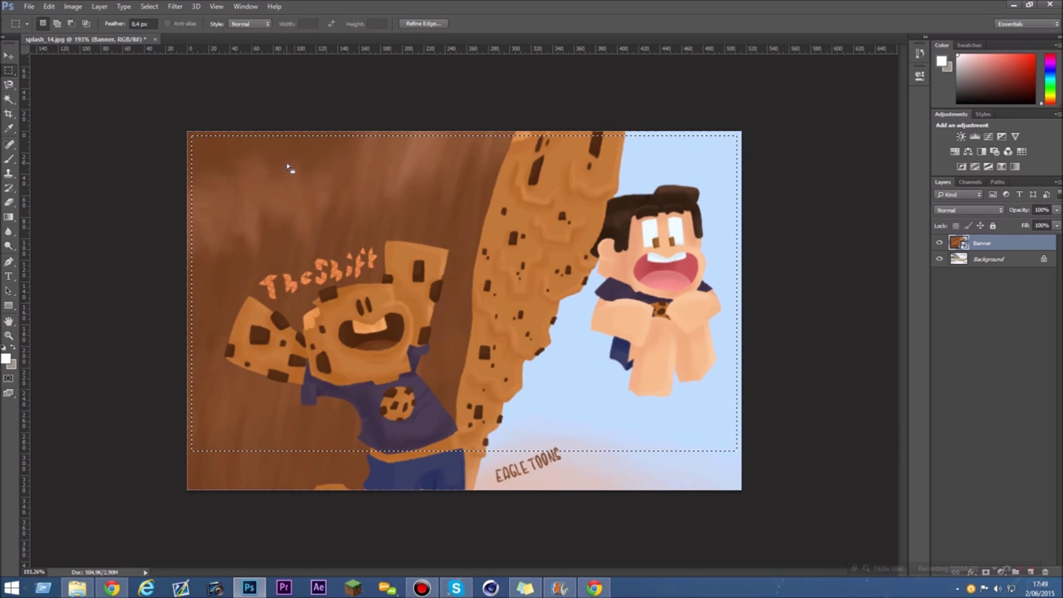
key(ctrl+shift+i)
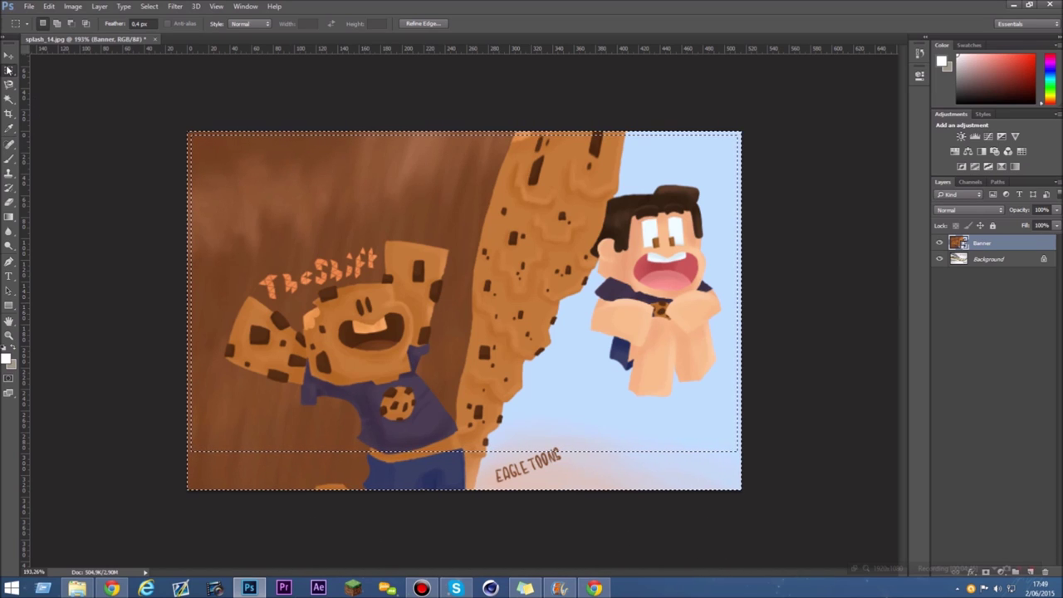
- Choose the blue preset for the Gradient tool and try to apply it to the selected frame on the Banner layer
click(11, 216)
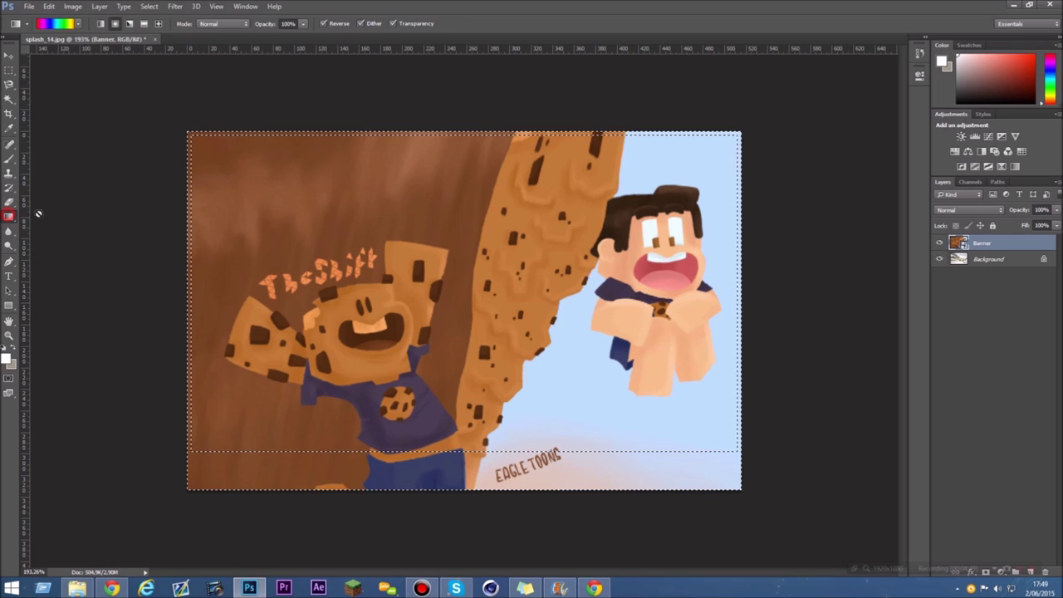
click(78, 24)
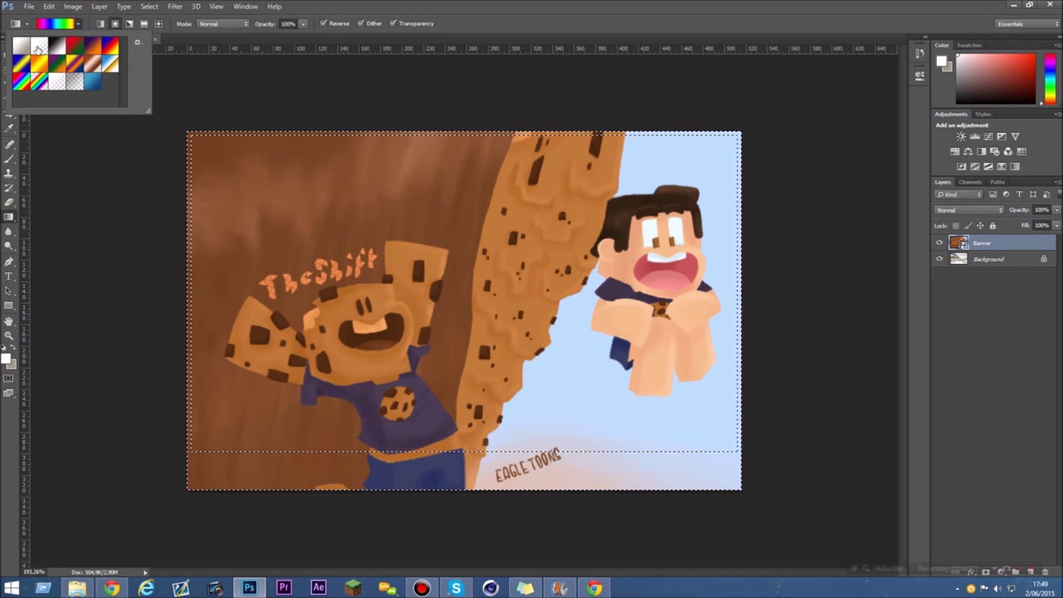
click(88, 79)
click(124, 422)
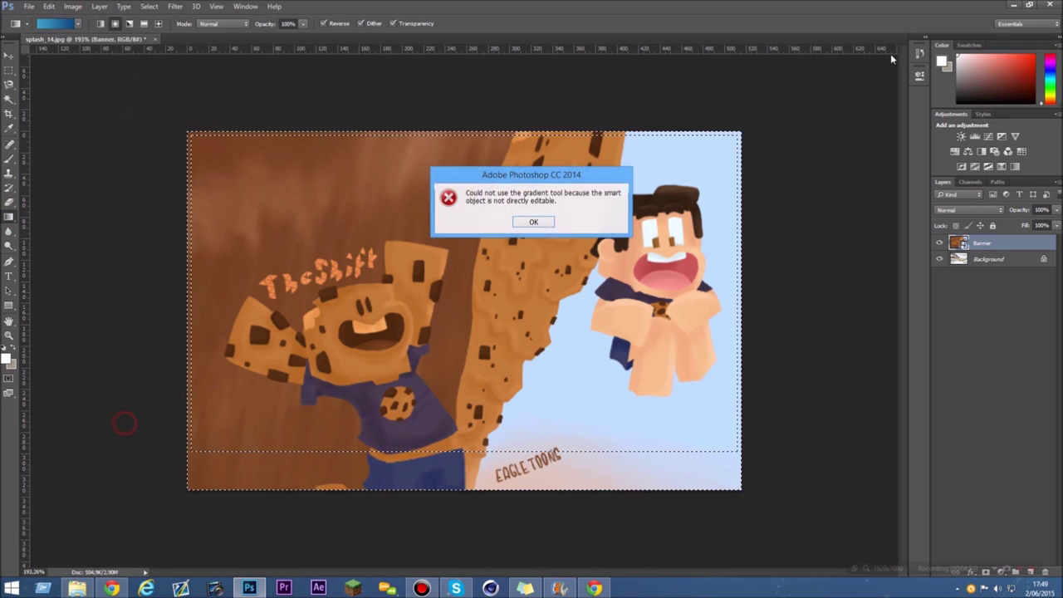
click(532, 220)
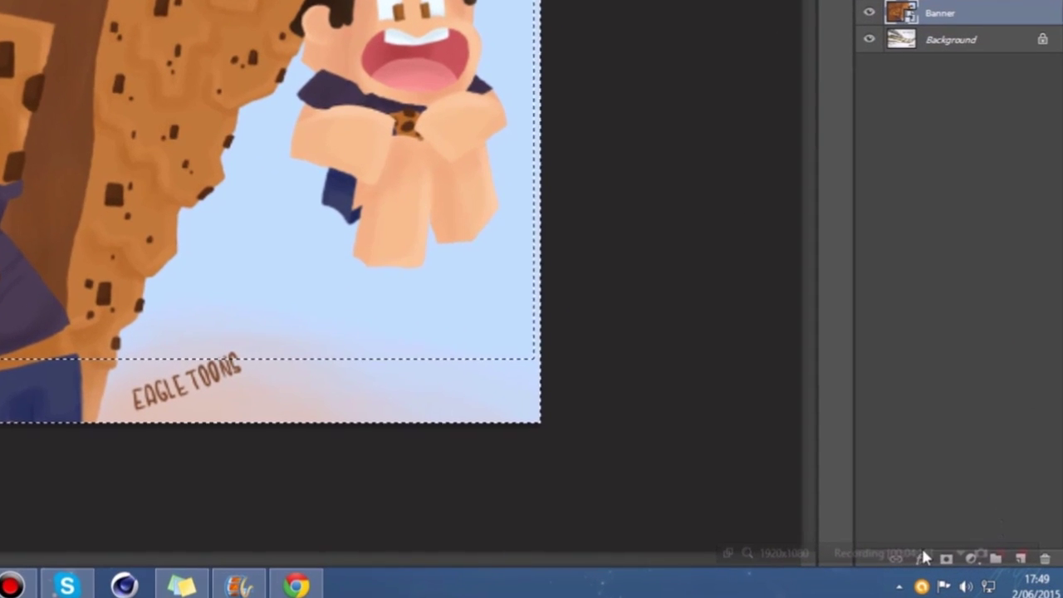
- Create a new layer above Banner and fill the selected frame with the blue gradient
click(1019, 467)
click(1020, 559)
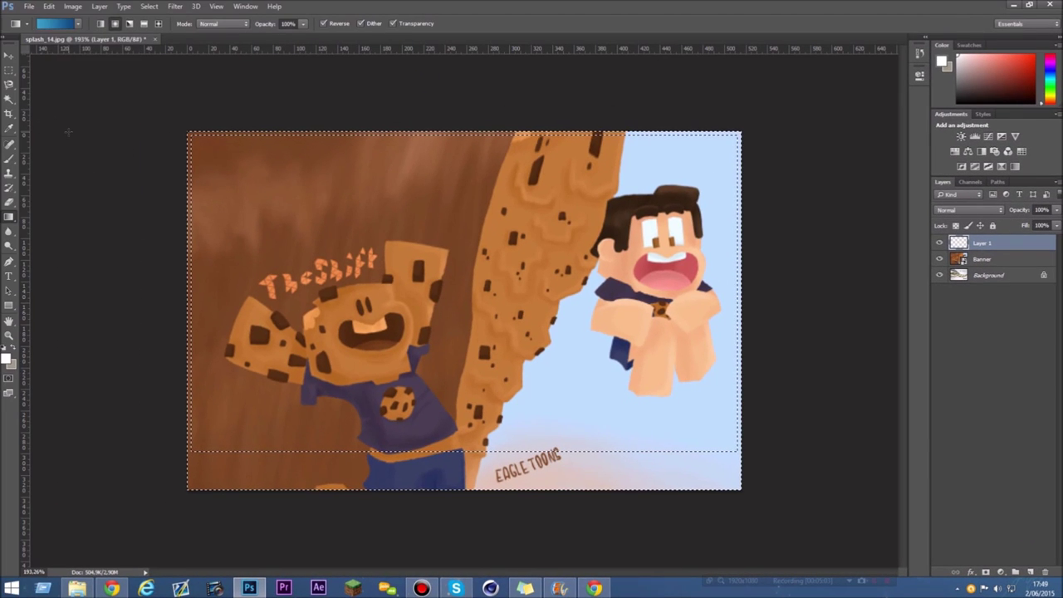
drag(753, 52, 752, 52)
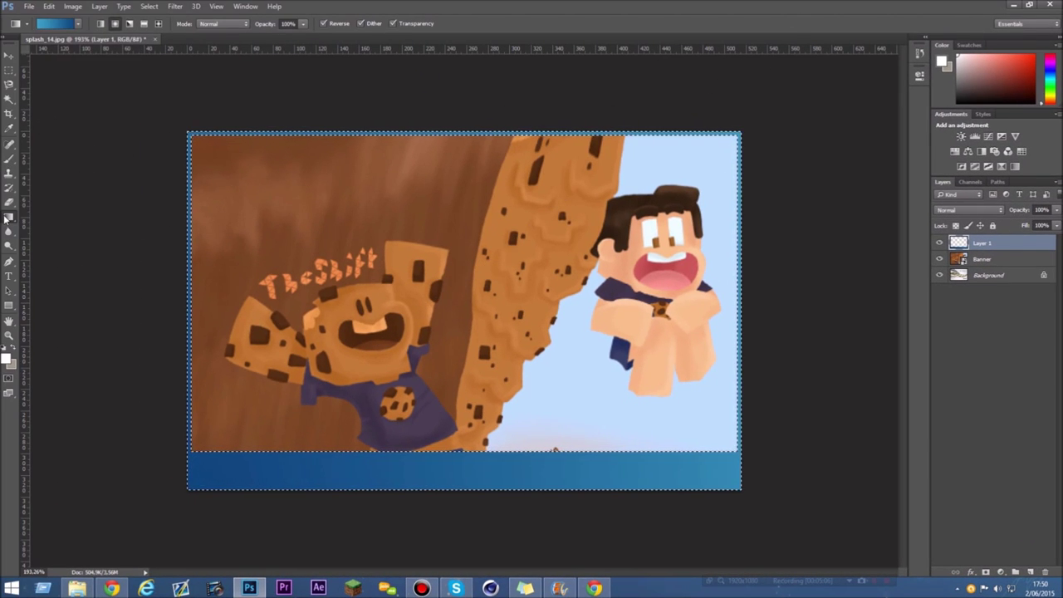
- Recolour the gradient's first stop with brown from the banner's background and its last stop with orange from the cookie cliff
click(77, 25)
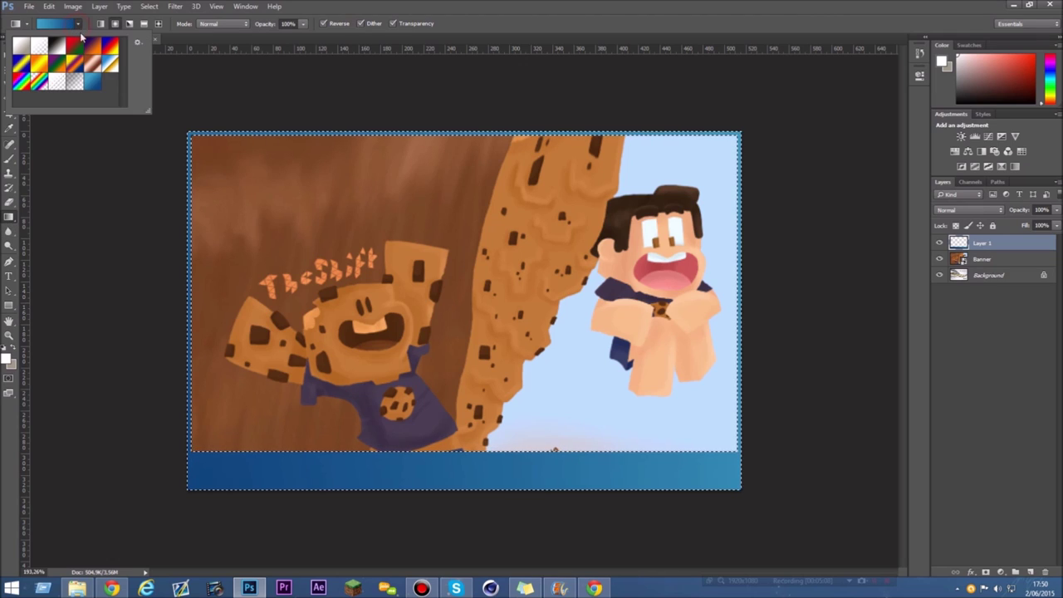
double_click(94, 83)
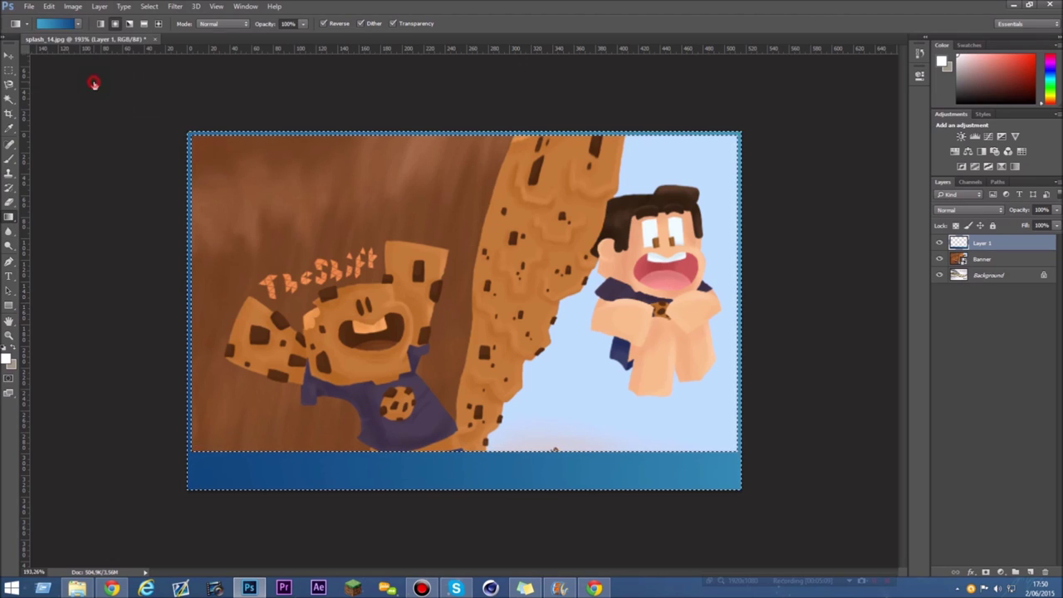
click(53, 25)
drag(646, 160, 672, 159)
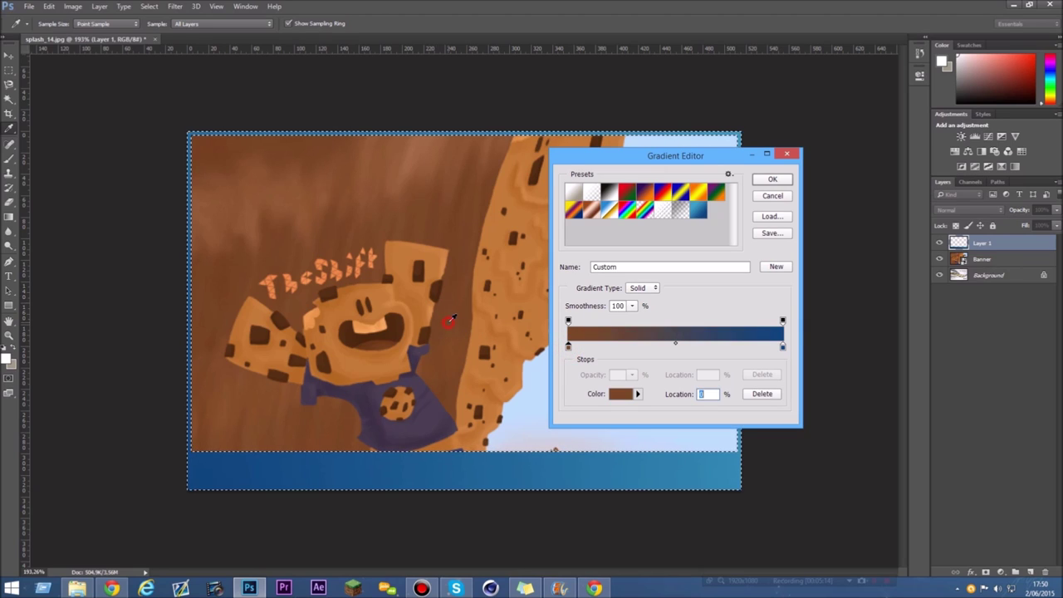
click(782, 347)
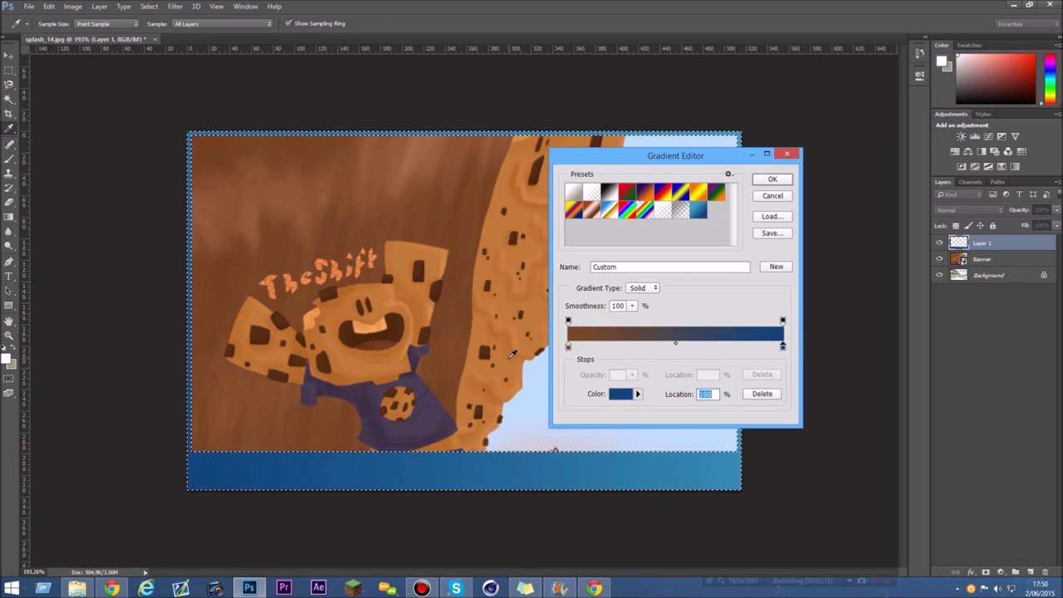
click(508, 355)
click(772, 179)
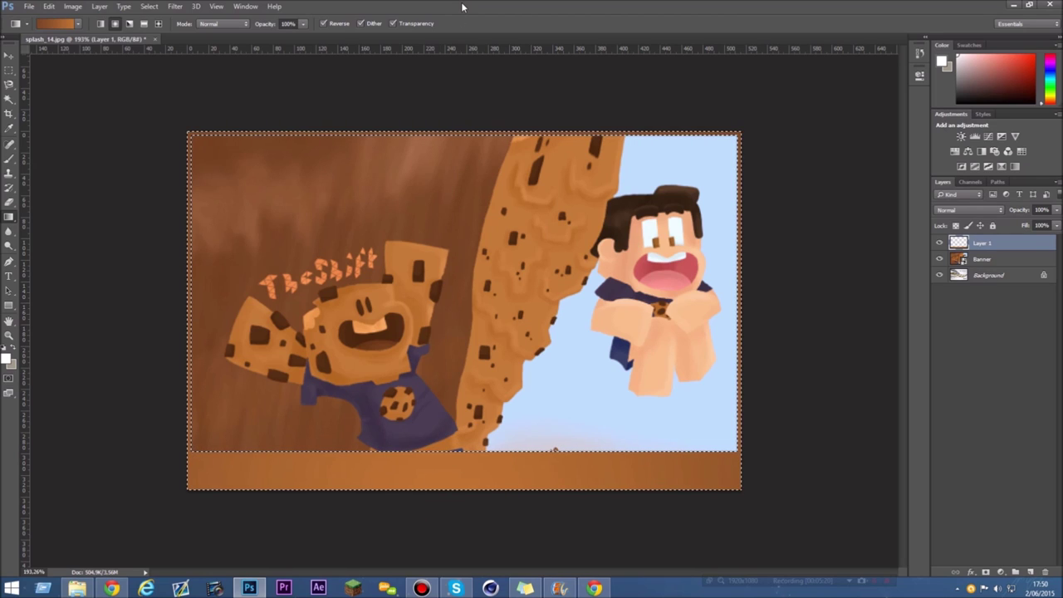
- Fill the selected frame on Layer 1 with the brown-orange gradient drawn vertically across the whole canvas, and clear the selection
click(435, 532)
drag(197, 238, 261, 297)
click(766, 532)
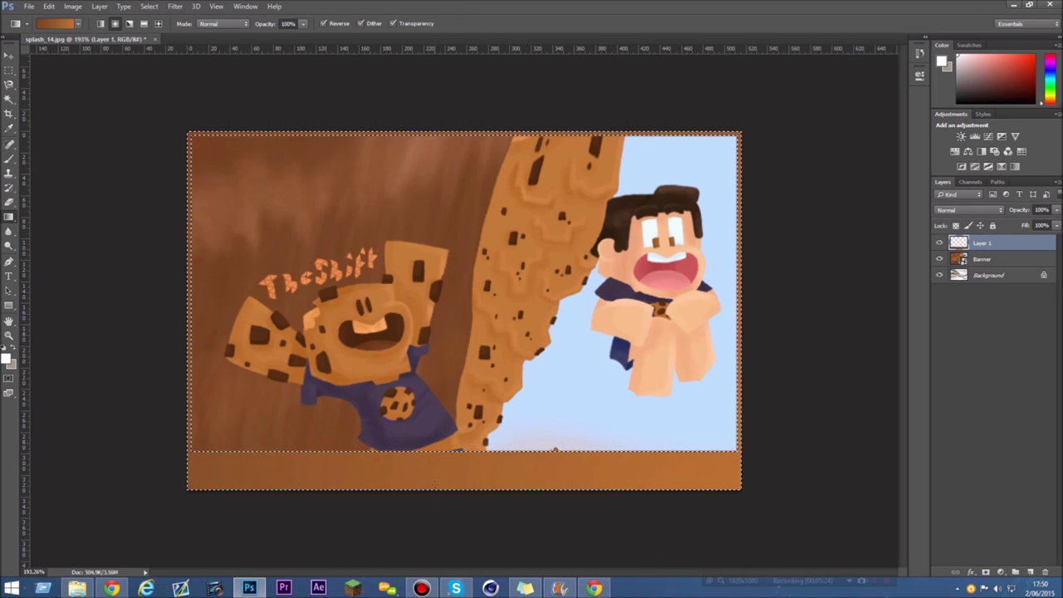
drag(469, 85, 467, 562)
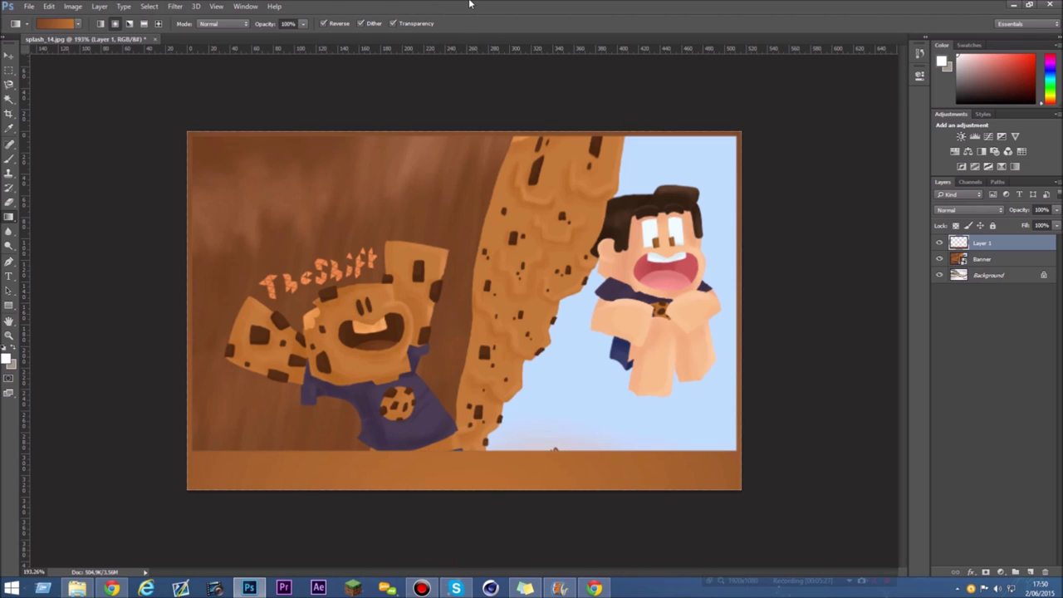
- Add a drop shadow to Layer 1 with a distance of 0 px and a spread of about 25%
double_click(1014, 242)
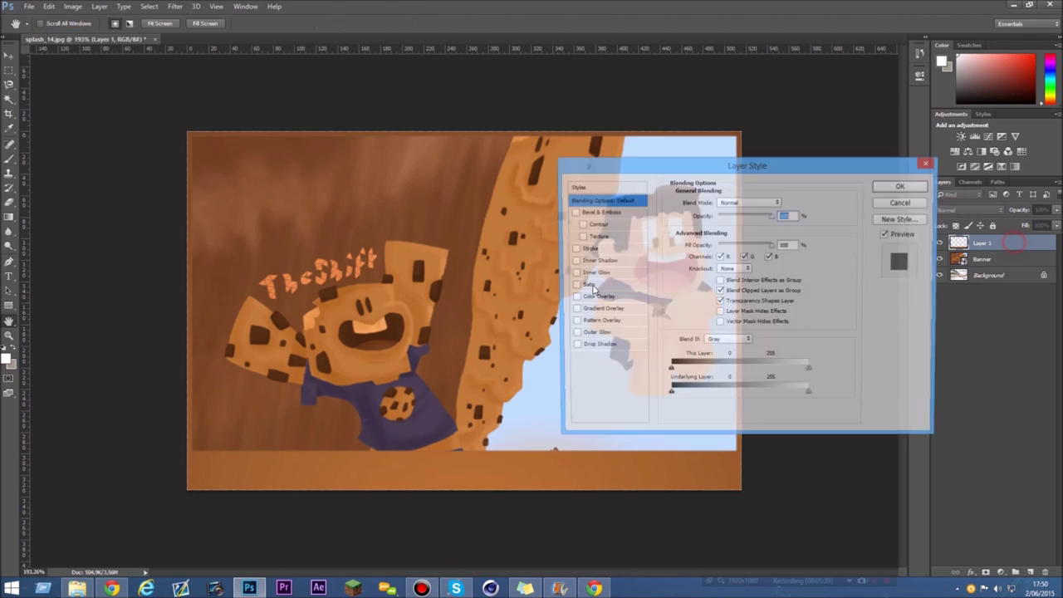
click(568, 350)
click(708, 252)
click(723, 266)
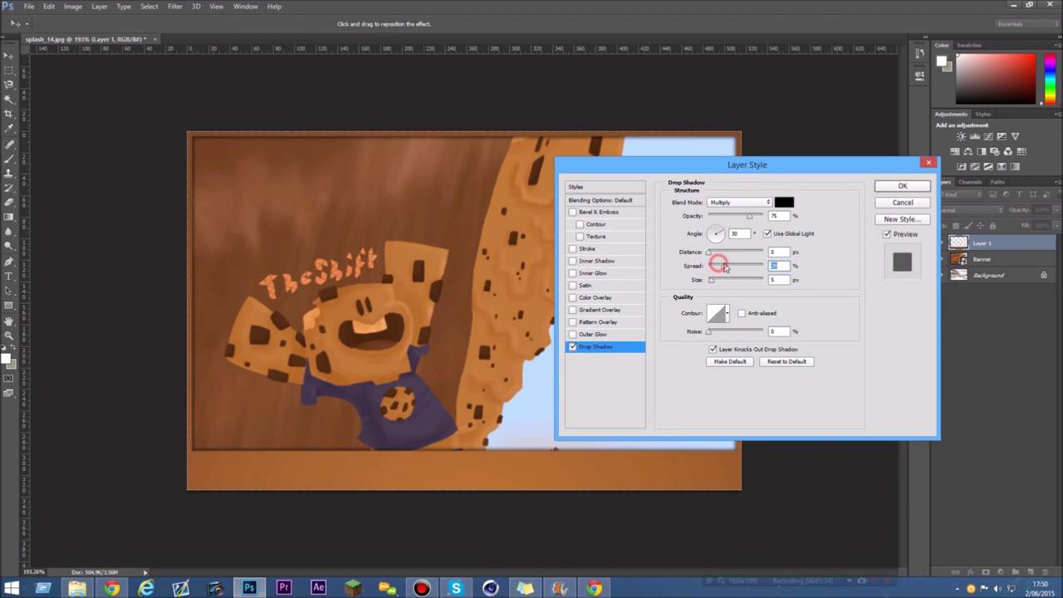
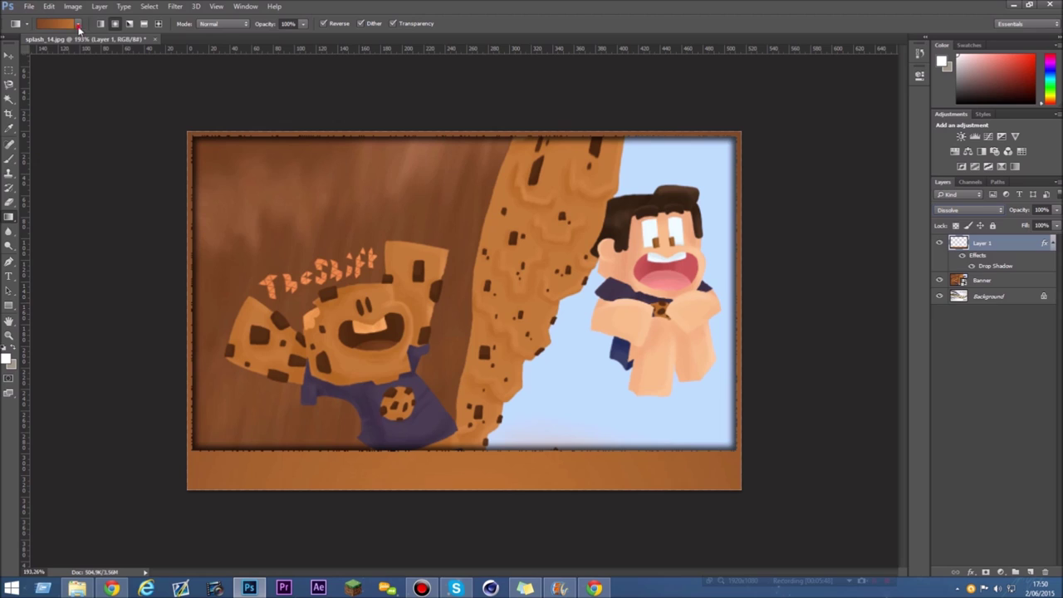
- Load the blue gradient preset and recolour its first stop with brown sampled from the banner's background
click(78, 27)
click(89, 83)
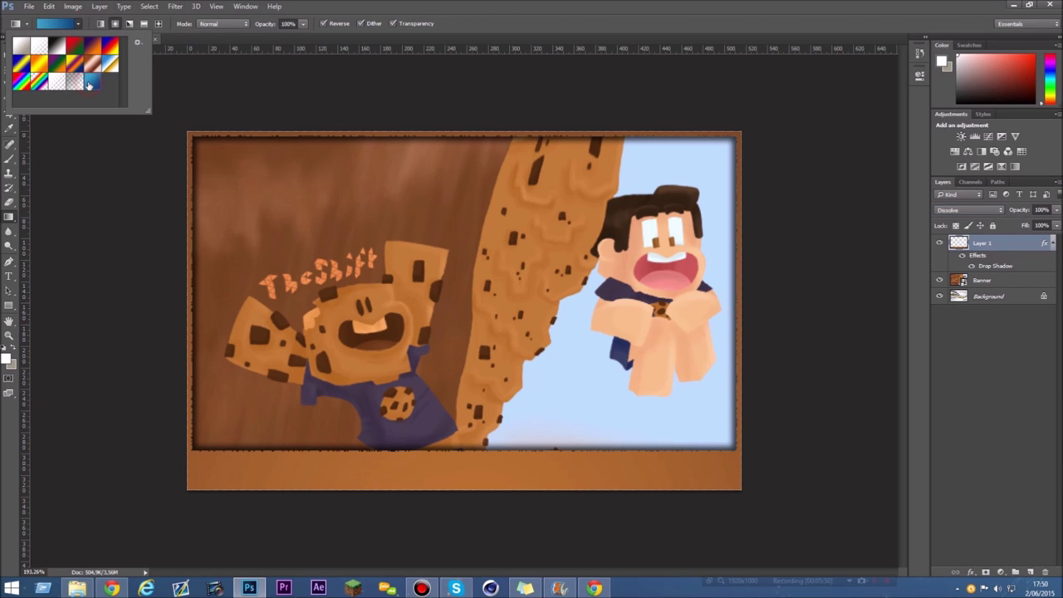
click(52, 32)
click(68, 25)
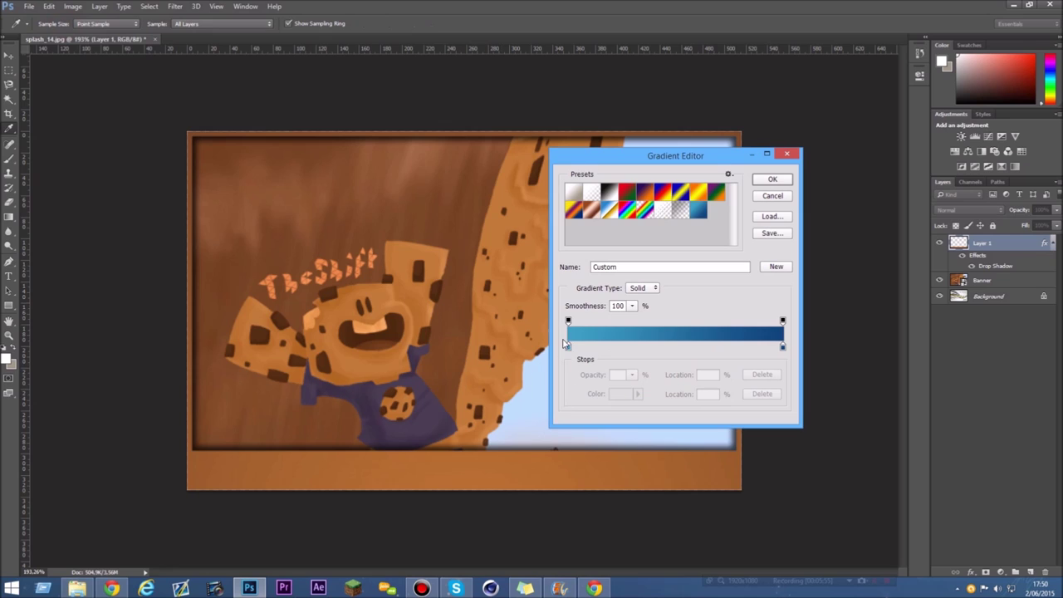
click(567, 345)
click(444, 309)
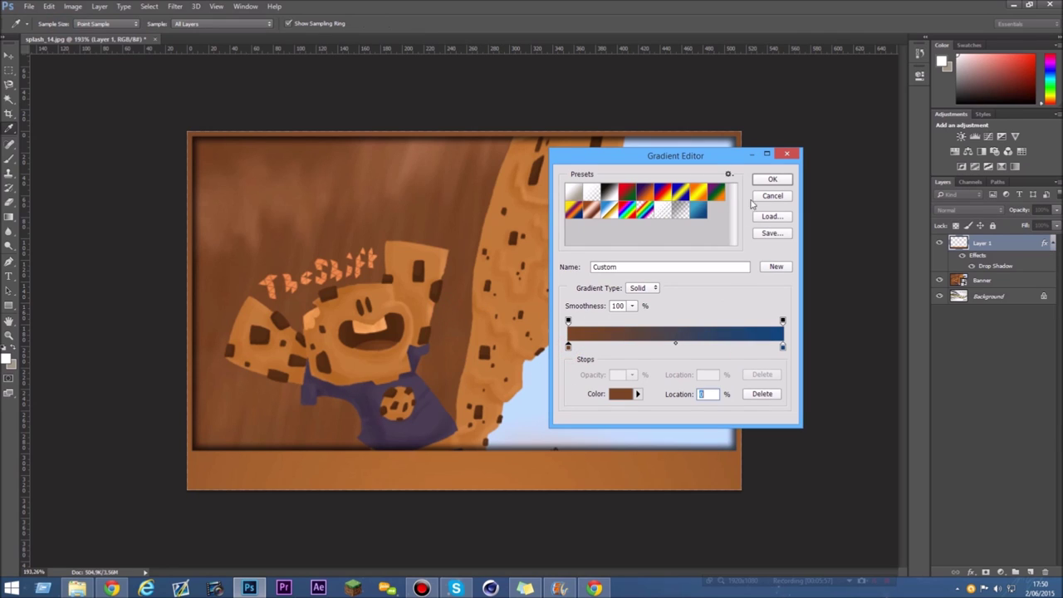
click(770, 179)
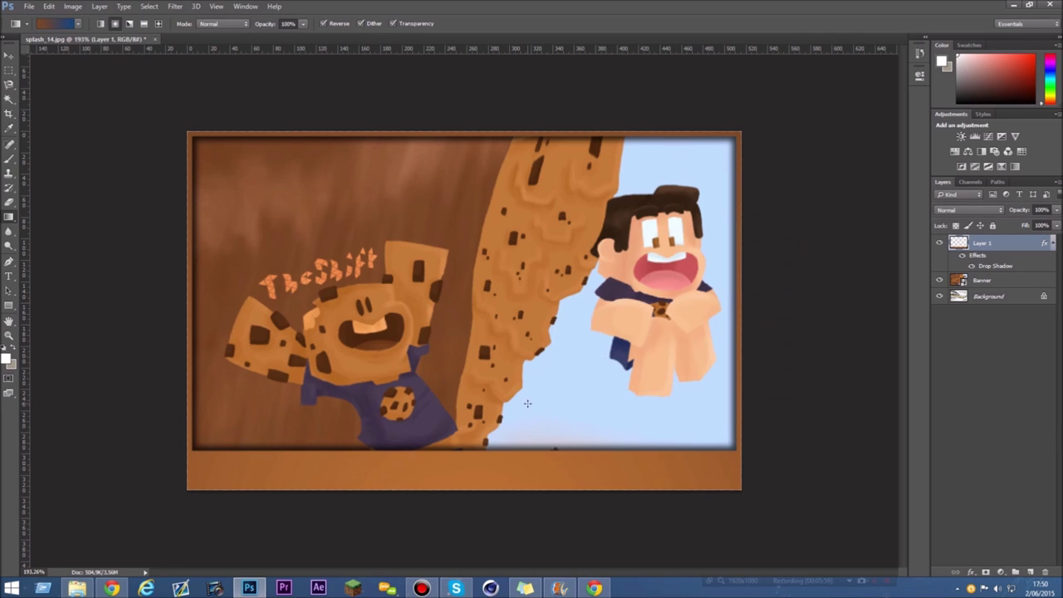
- Recolour the gradient's last stop with the light blue sampled from the banner's sky and accept the gradient
click(81, 23)
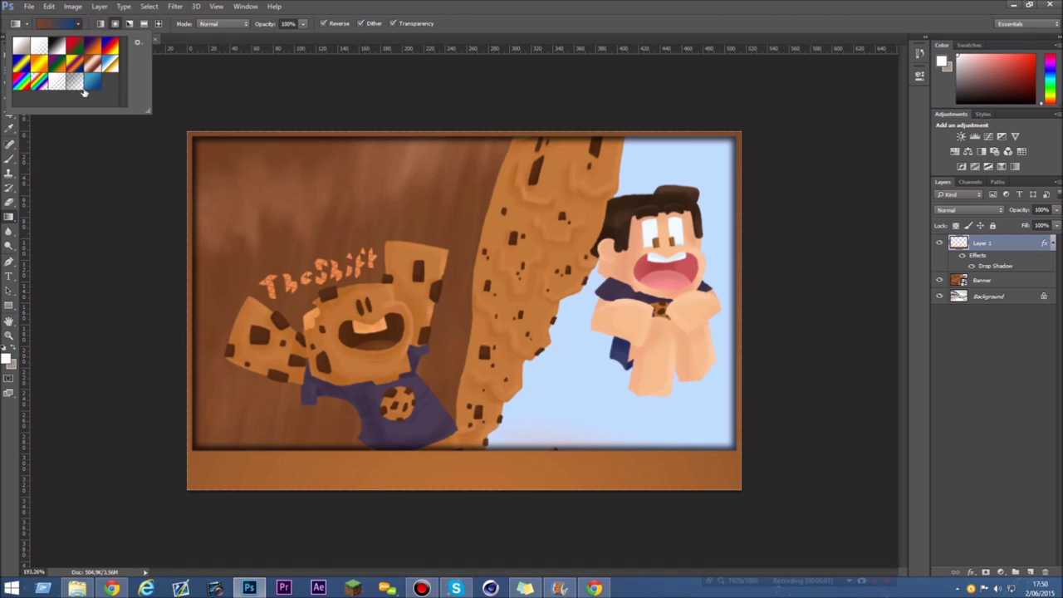
click(63, 24)
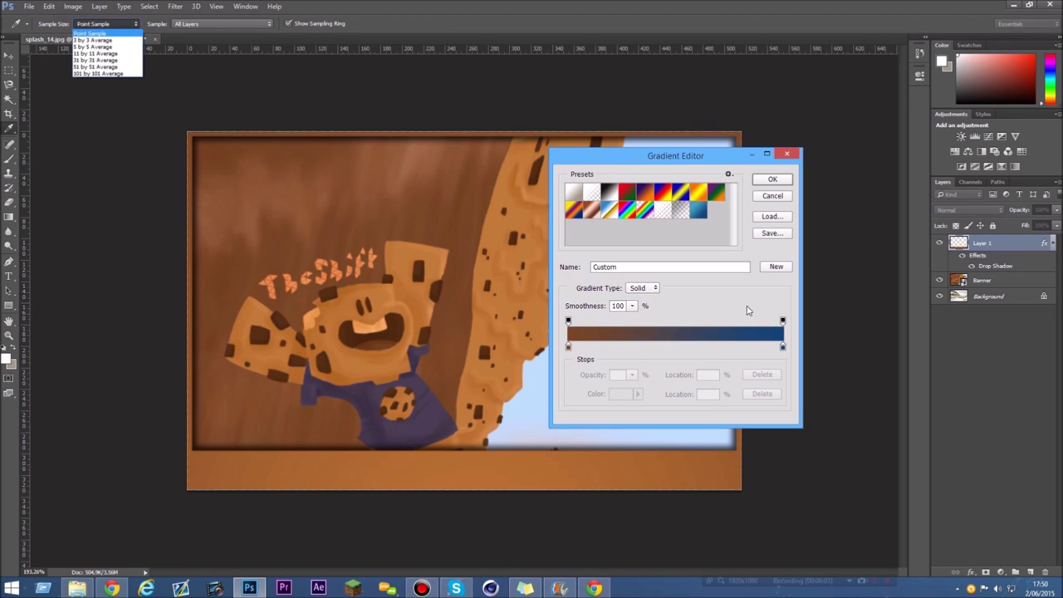
click(782, 346)
drag(677, 162, 798, 147)
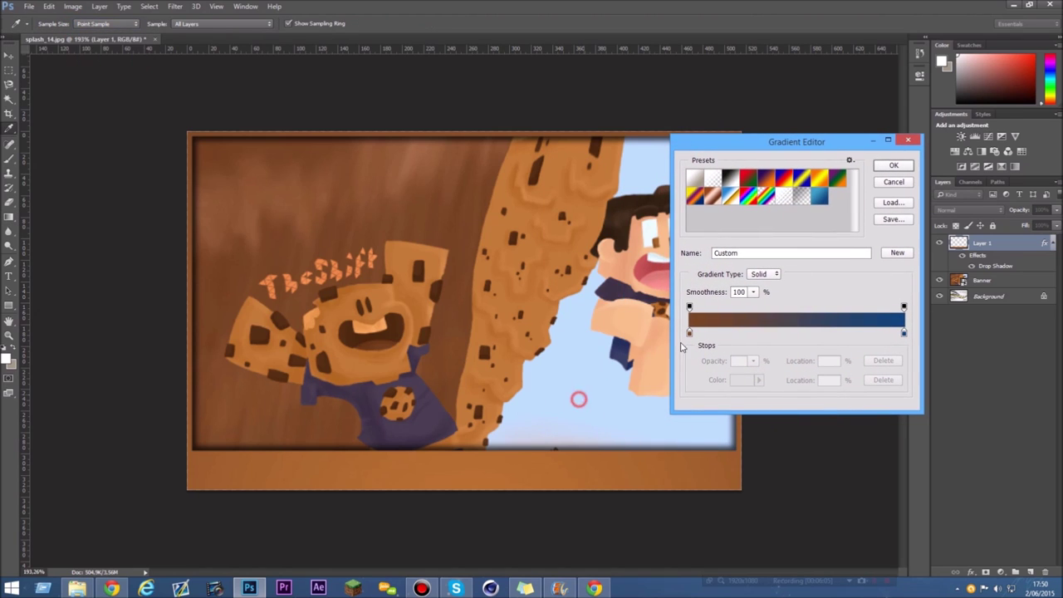
click(903, 333)
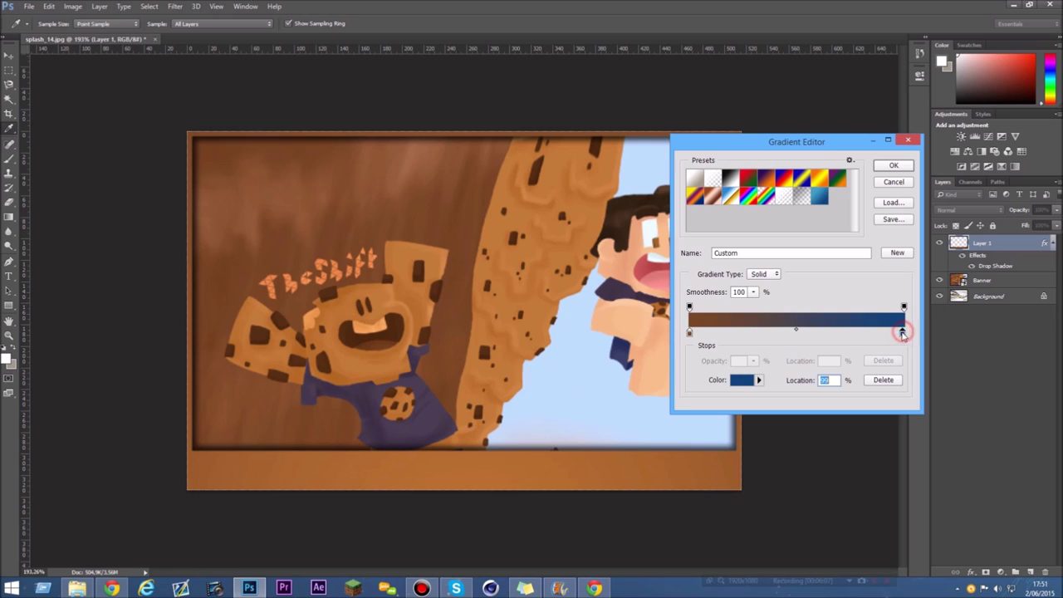
double_click(903, 332)
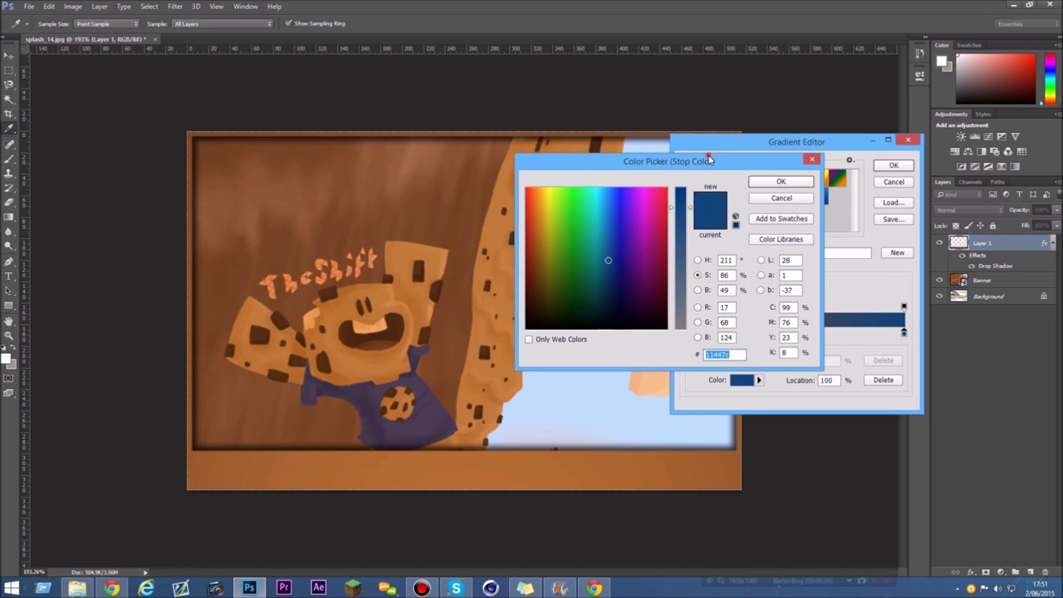
drag(710, 159, 405, 176)
key(Return)
click(591, 378)
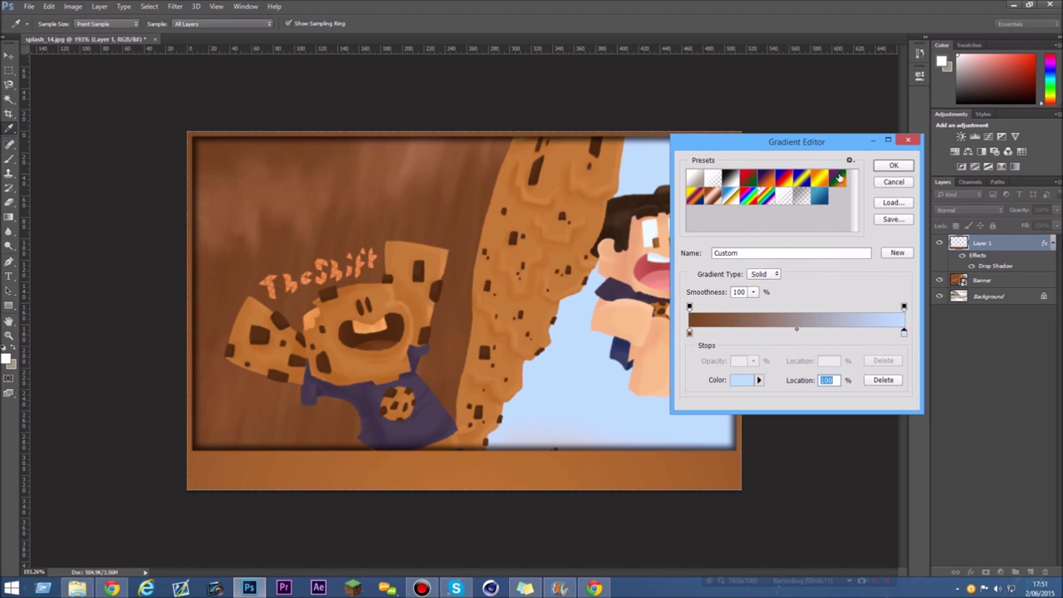
click(891, 167)
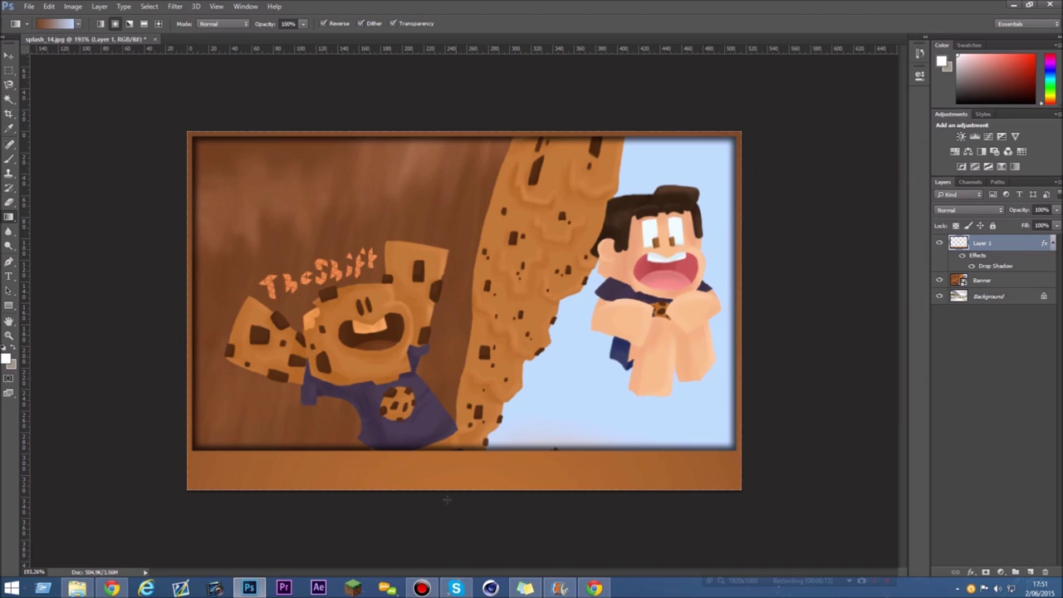
- Revert the document history to the Select Inverse state, before the frame's layer, gradients and drop shadow were added
click(9, 98)
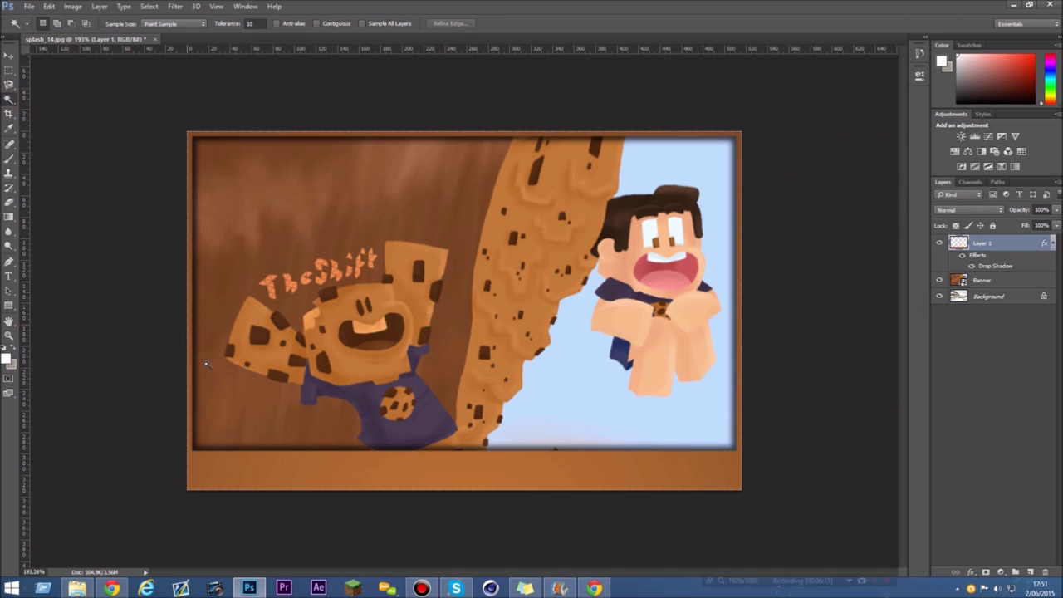
click(266, 465)
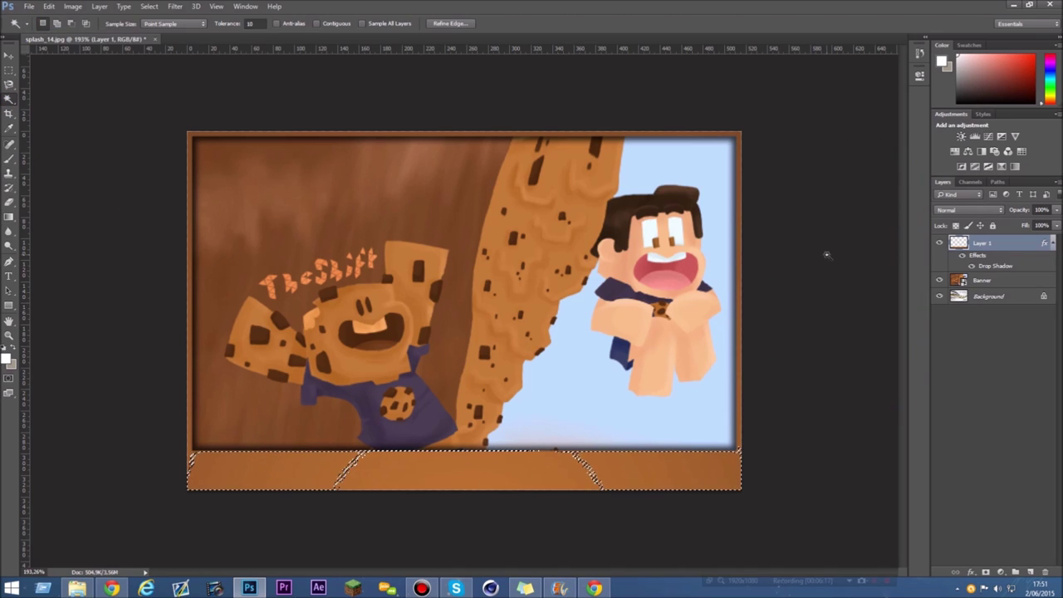
click(919, 53)
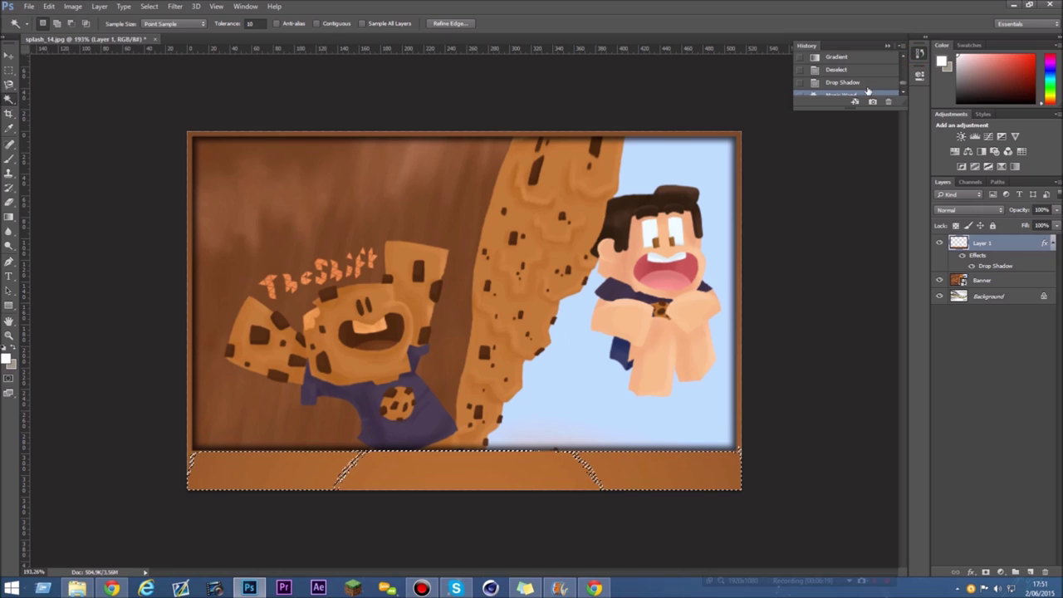
drag(887, 108, 887, 254)
scroll(862, 124, up, 3)
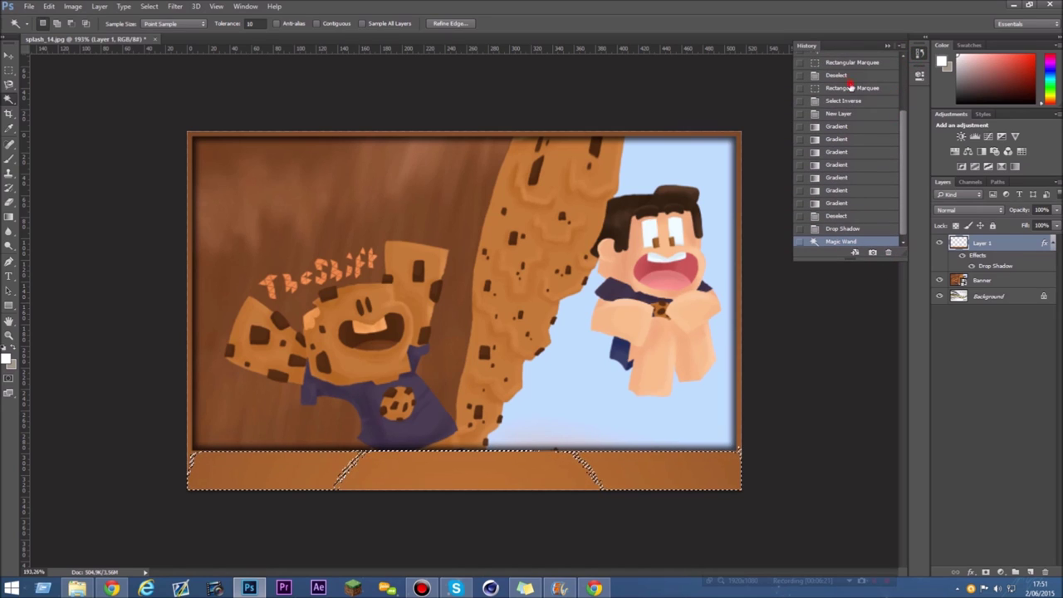
click(855, 87)
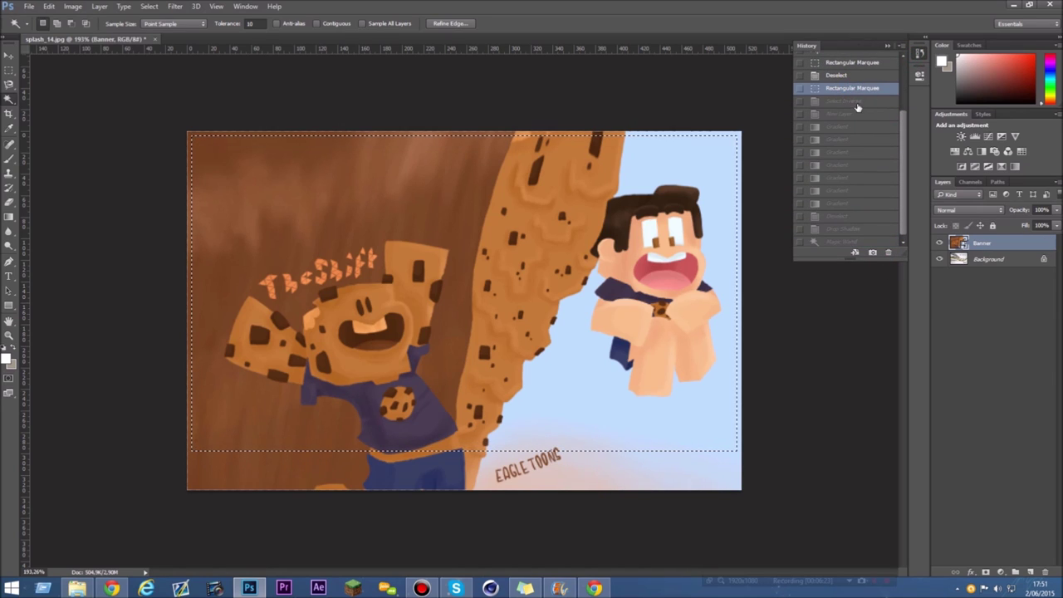
click(855, 102)
click(887, 45)
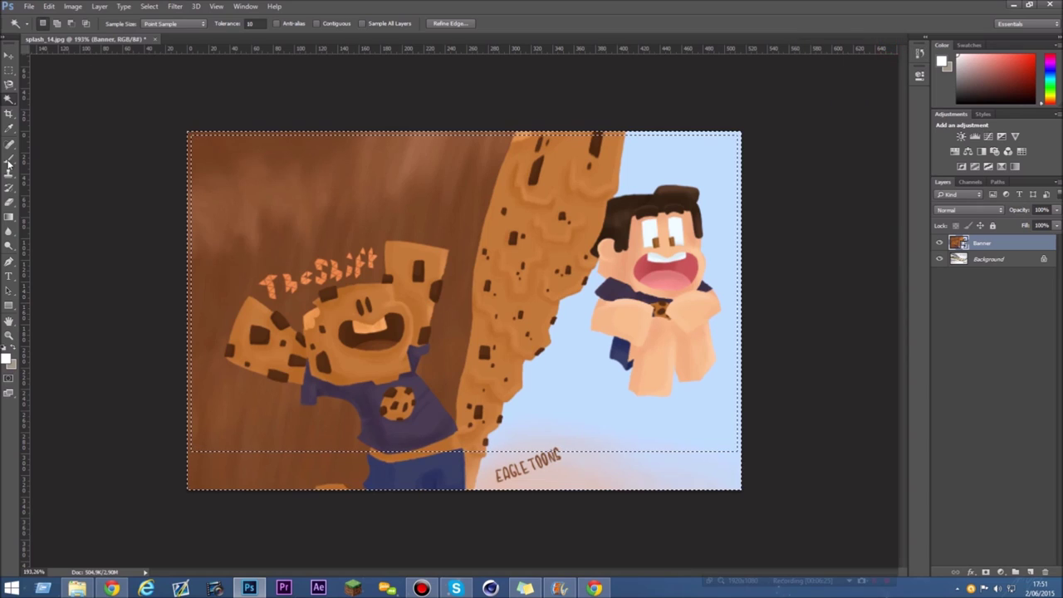
- Add a new empty layer above the Banner smart object to hold the frame's gradient
click(10, 216)
click(325, 408)
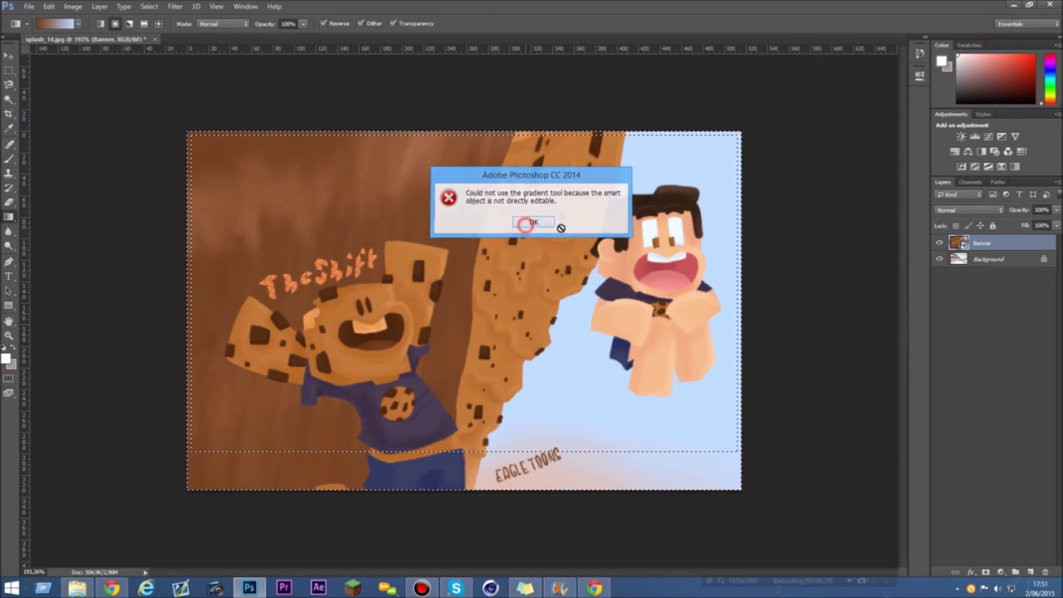
click(536, 222)
key(ctrl+shift+alt+n)
- Try radial brown and light-blue gradient fills in the selected frame, drawn vertically and horizontally across the canvas
drag(555, 450, 533, 543)
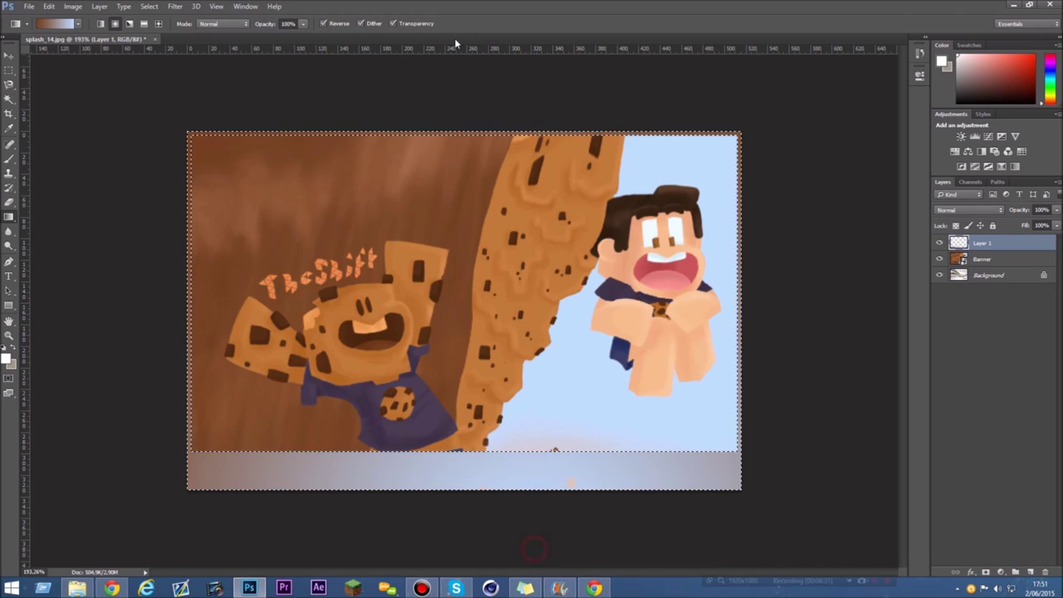
drag(443, 96, 458, 534)
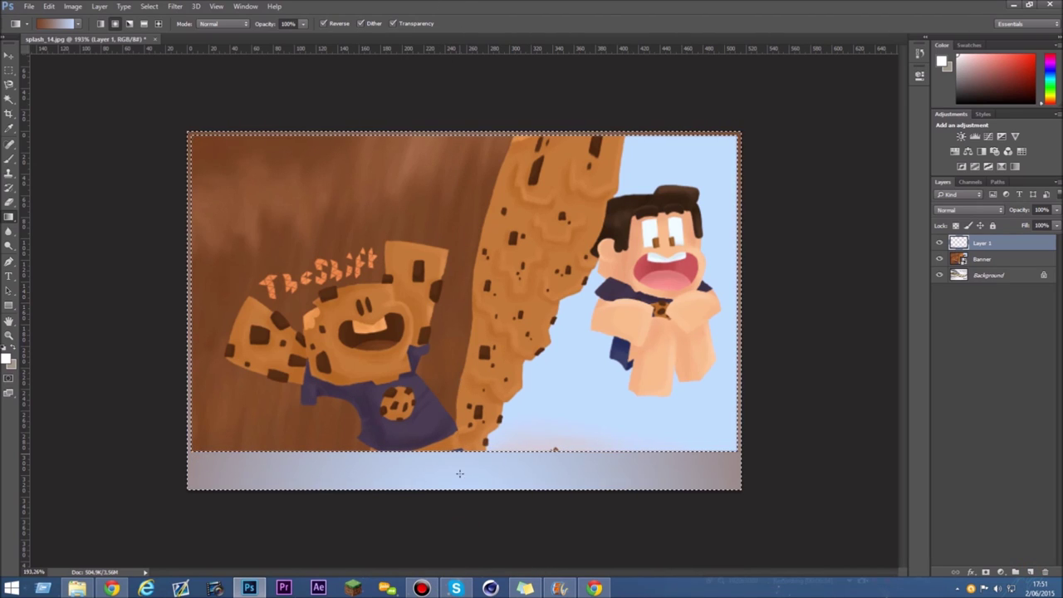
drag(250, 326, 831, 326)
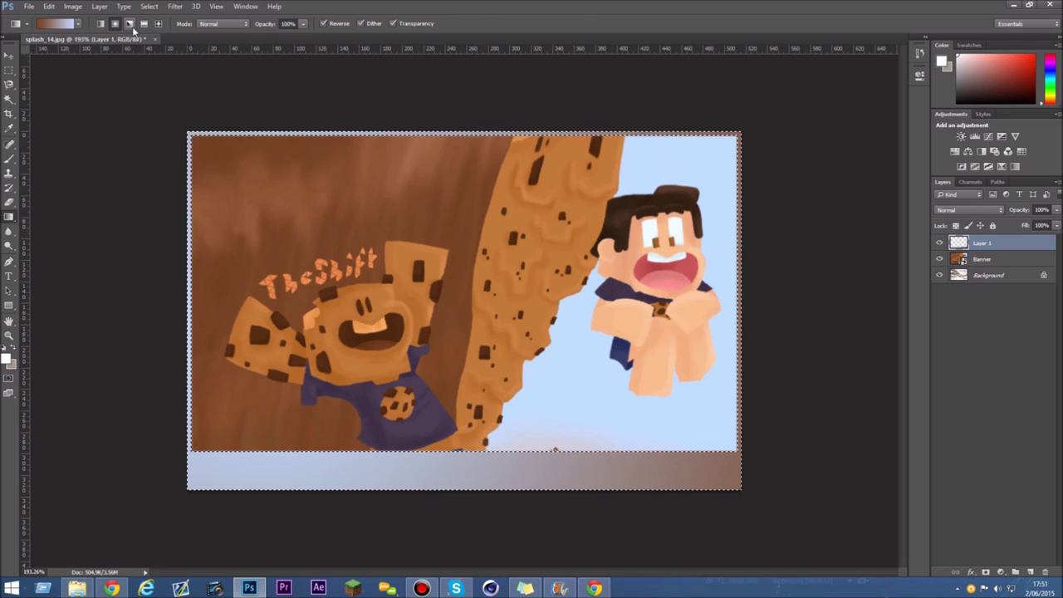
- Fill the selected frame with a linear gradient running from brown on the left to light blue on the right, and clear the selection
click(101, 23)
drag(474, 523, 471, 105)
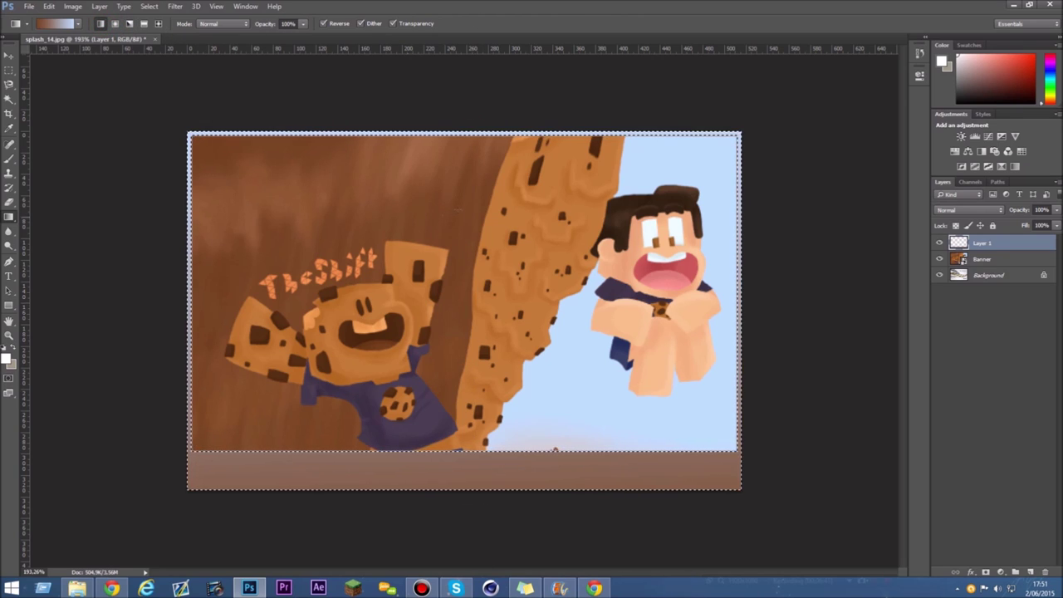
drag(447, 568, 447, 211)
drag(391, 332, 683, 498)
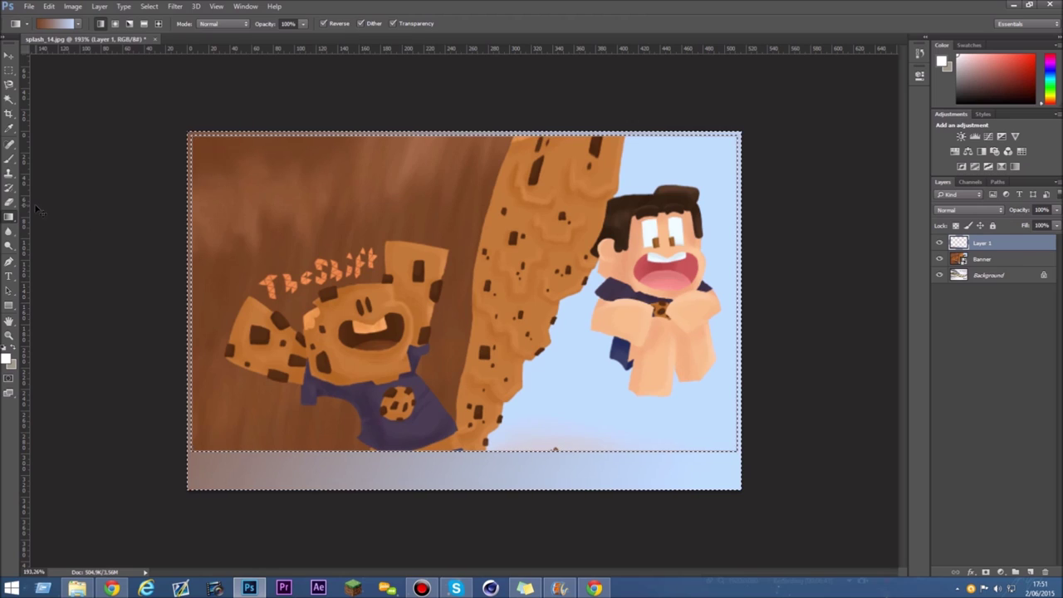
key(ctrl+d)
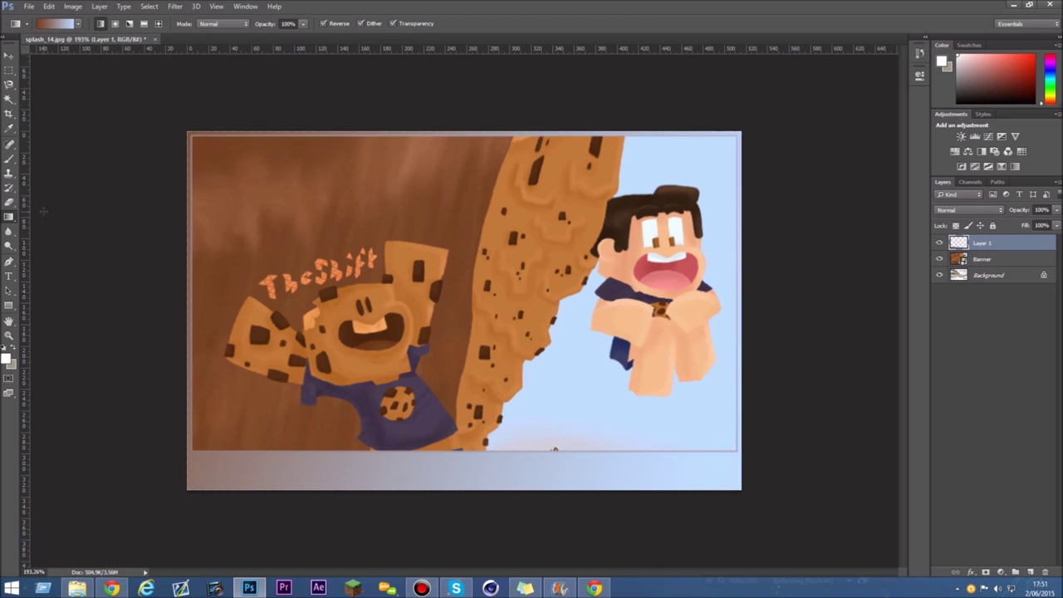
- Set Layer 1's blend mode to Dissolve and add a drop shadow with 72% opacity, 3 px distance, 21% spread and a larger size
click(968, 209)
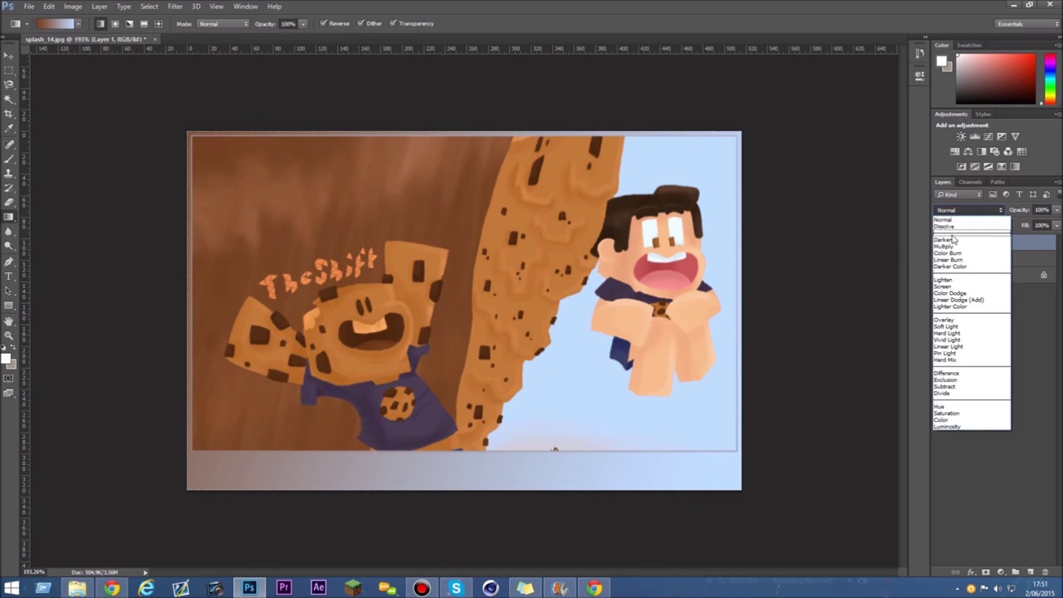
click(947, 223)
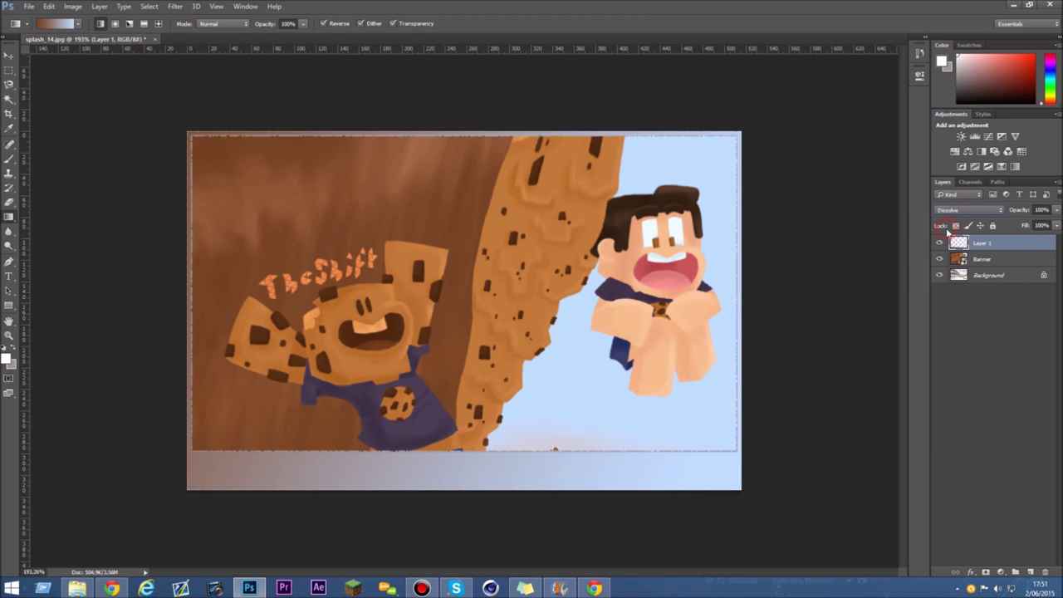
double_click(1029, 252)
click(573, 348)
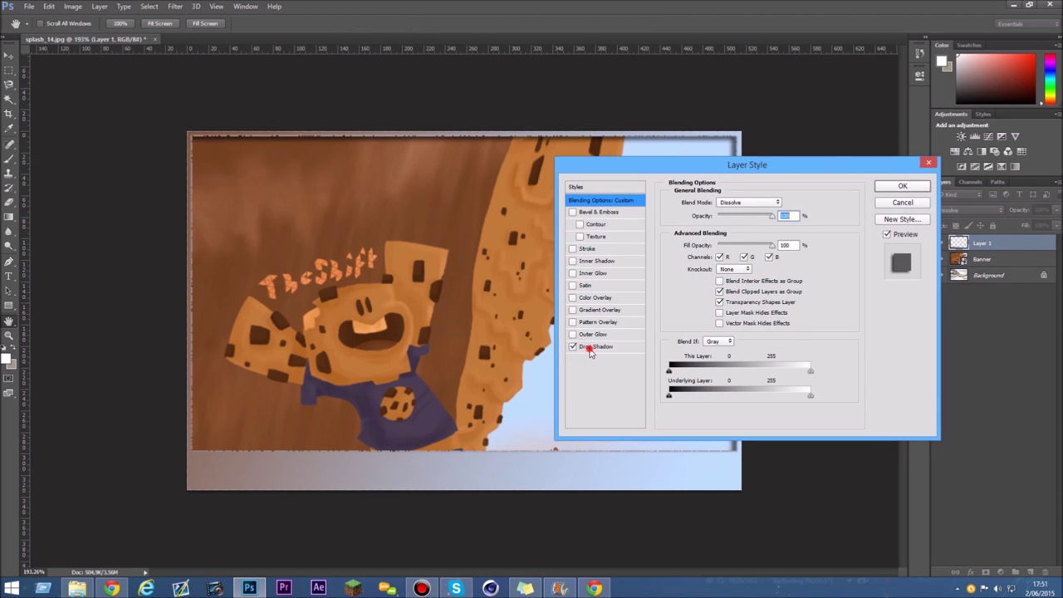
click(591, 347)
drag(652, 164, 688, 167)
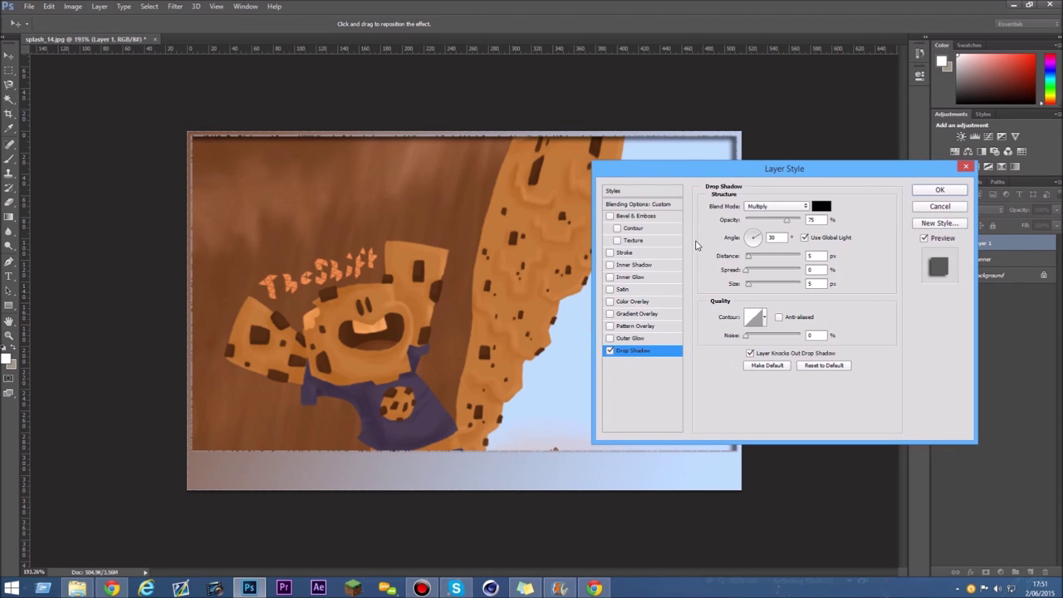
click(750, 273)
mouse_move(786, 219)
mouse_down()
mouse_move(804, 221)
mouse_move(785, 223)
mouse_up()
click(748, 258)
drag(747, 257, 753, 289)
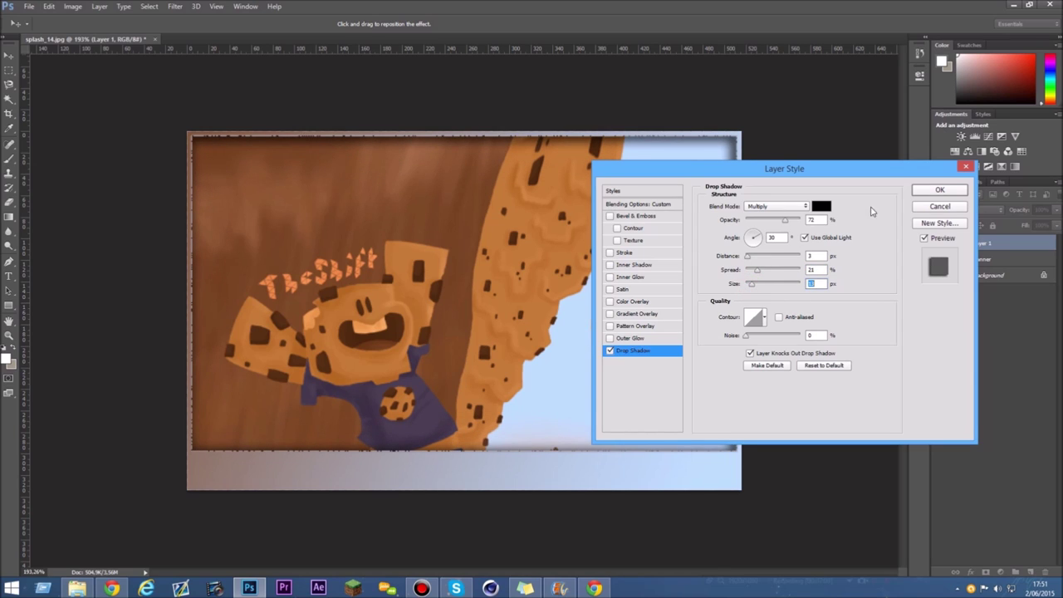
click(941, 189)
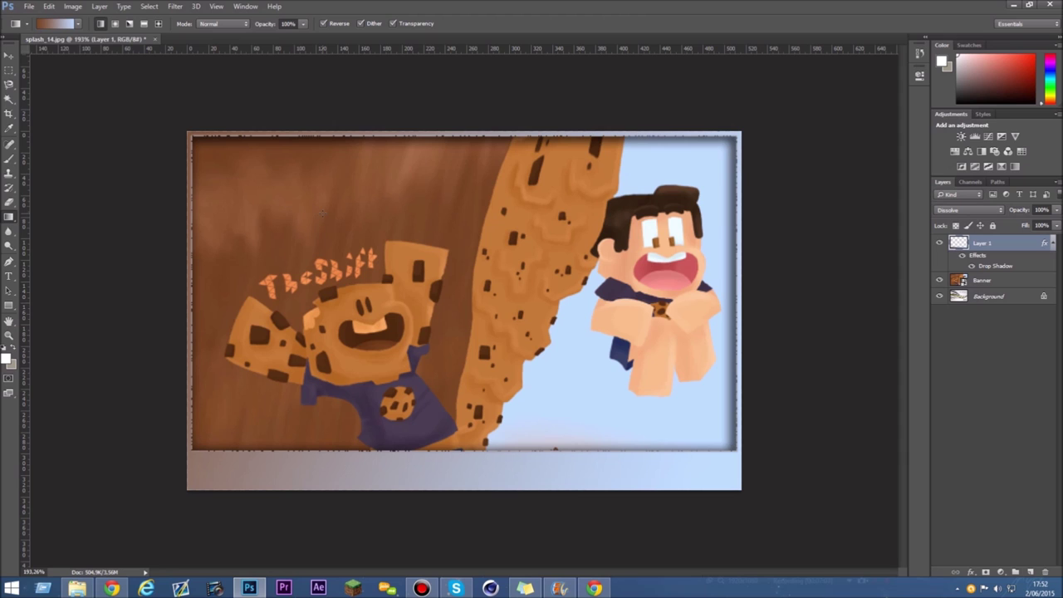
- Start saving the image as a copy named splash_14 in JPEG format in Cinema 4D's bmp folder
click(29, 5)
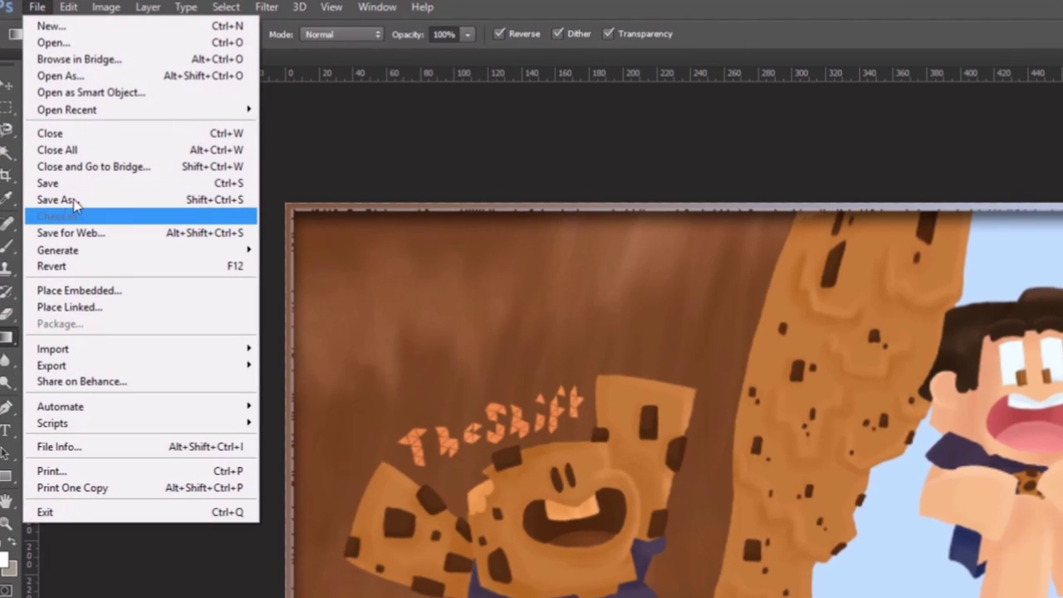
click(86, 206)
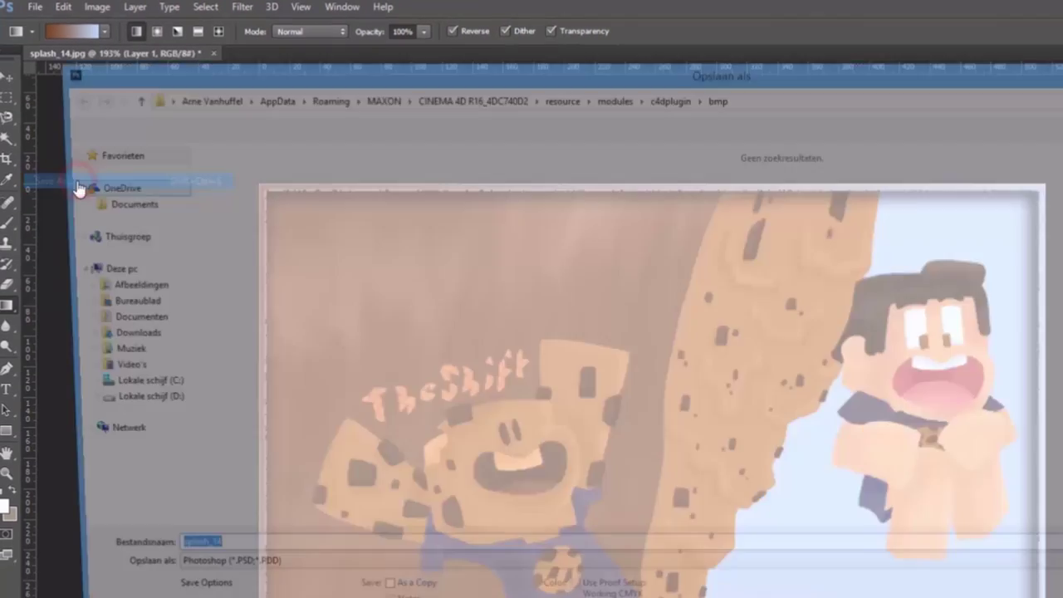
click(184, 407)
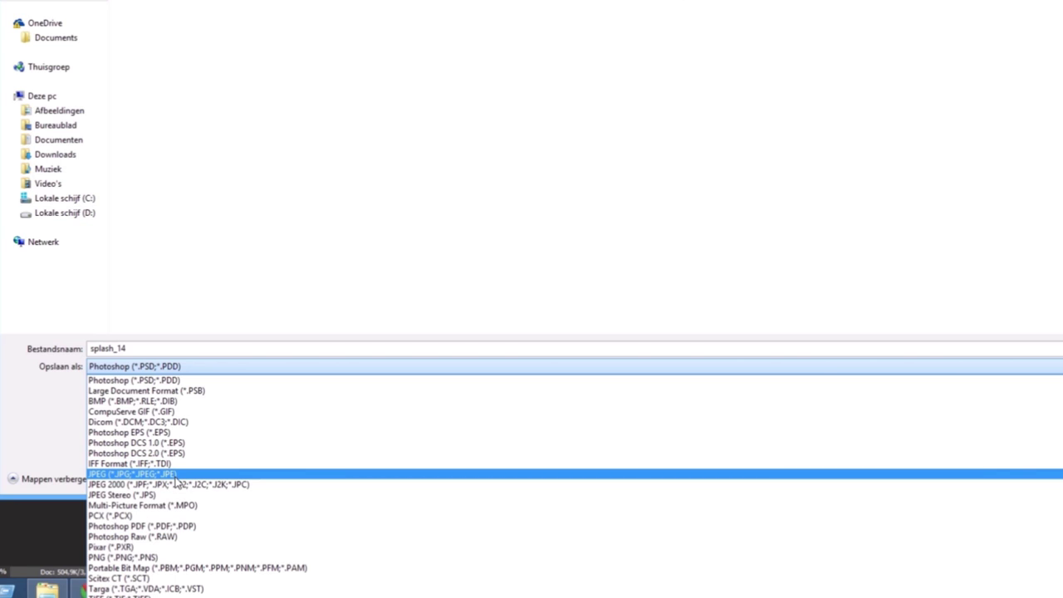
click(173, 474)
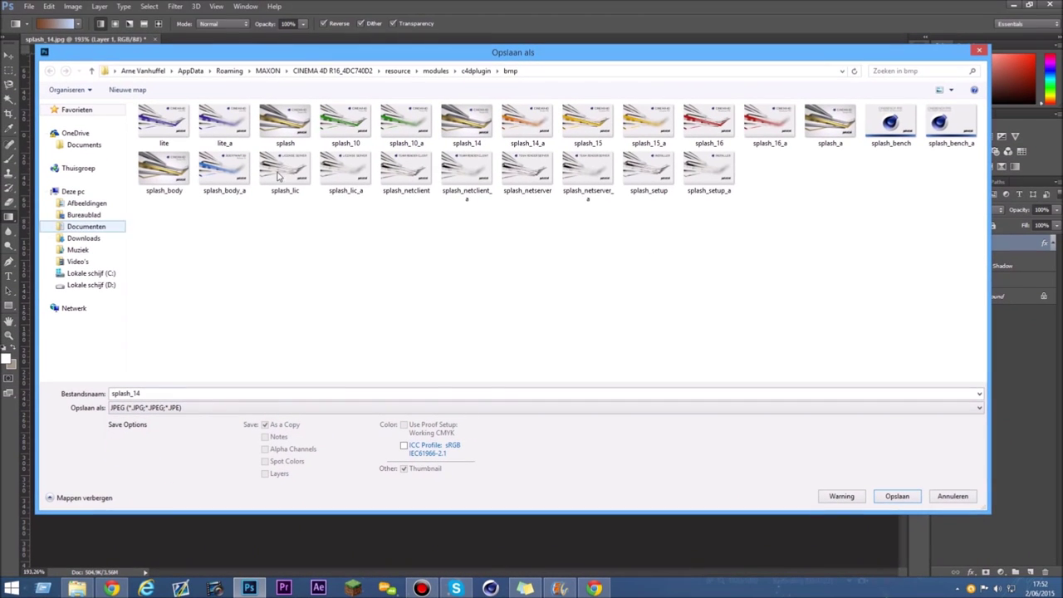
drag(571, 60, 563, 74)
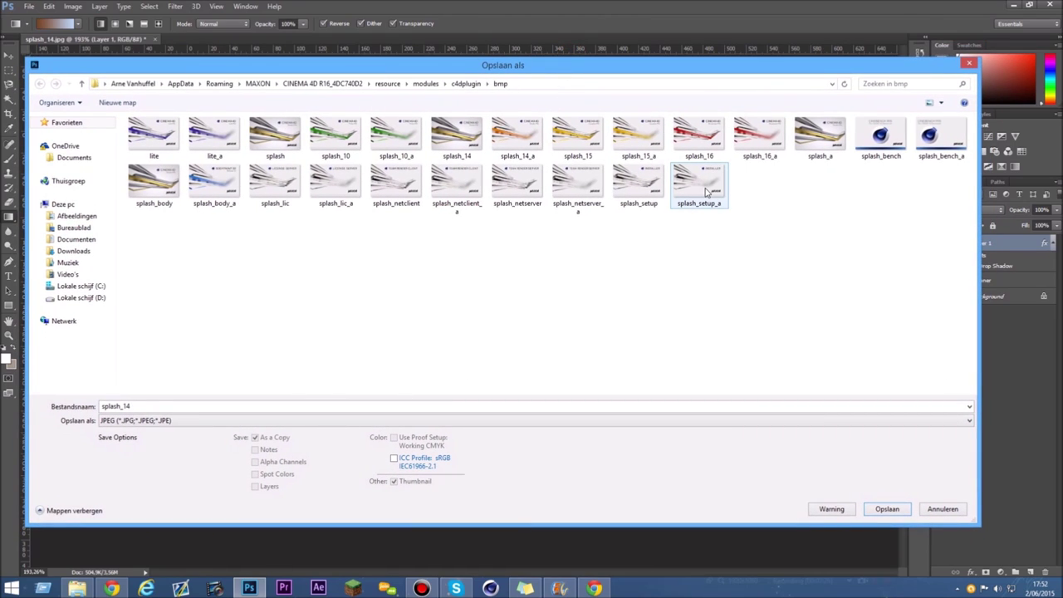
mouse_move(706, 192)
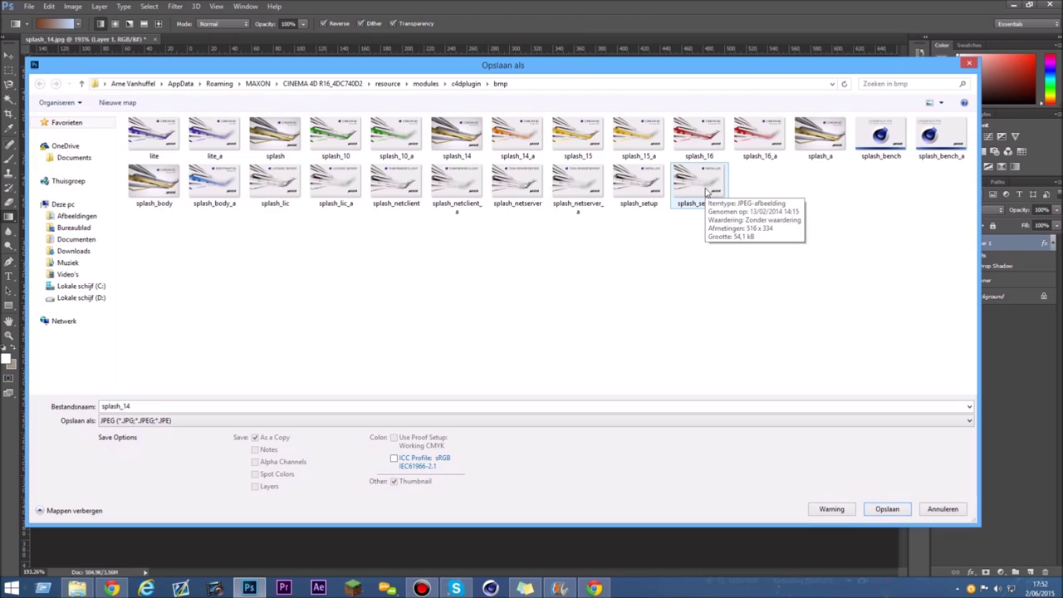
mouse_move(834, 155)
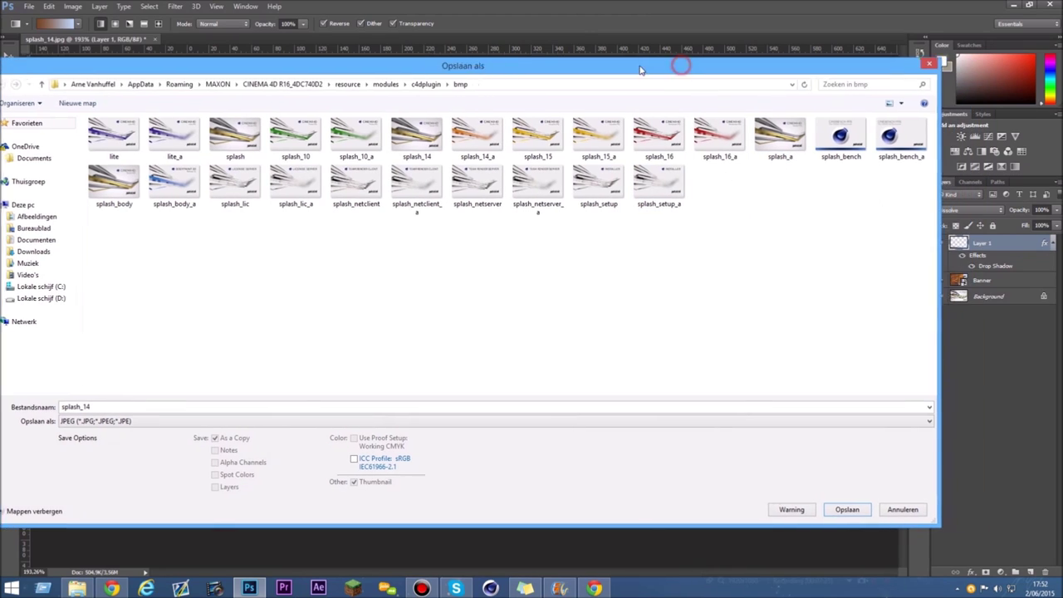
drag(682, 69, 681, 70)
double_click(155, 405)
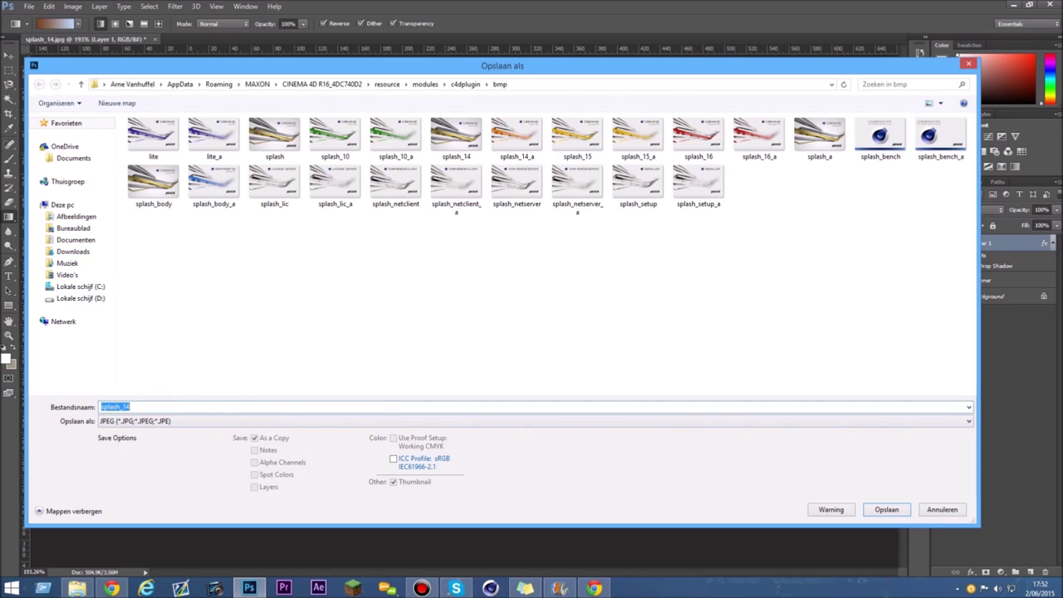
click(219, 406)
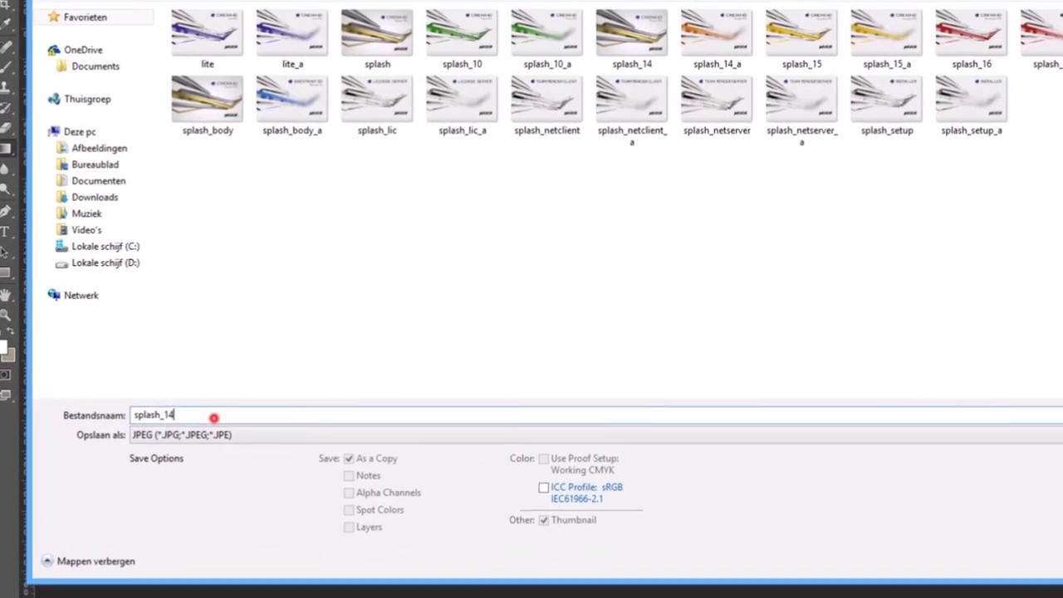
double_click(150, 406)
double_click(235, 418)
double_click(261, 415)
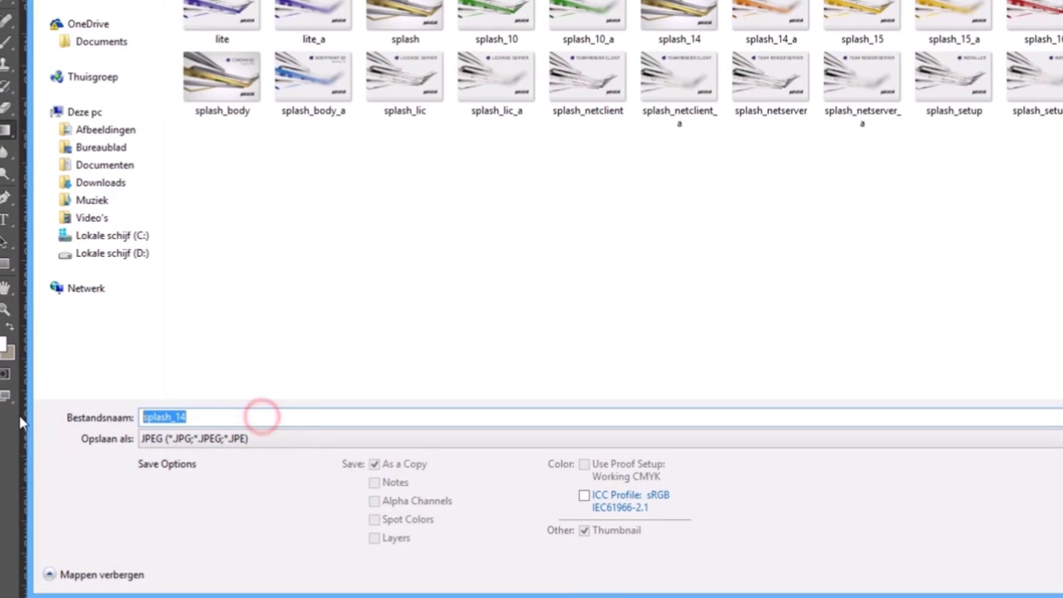
double_click(247, 415)
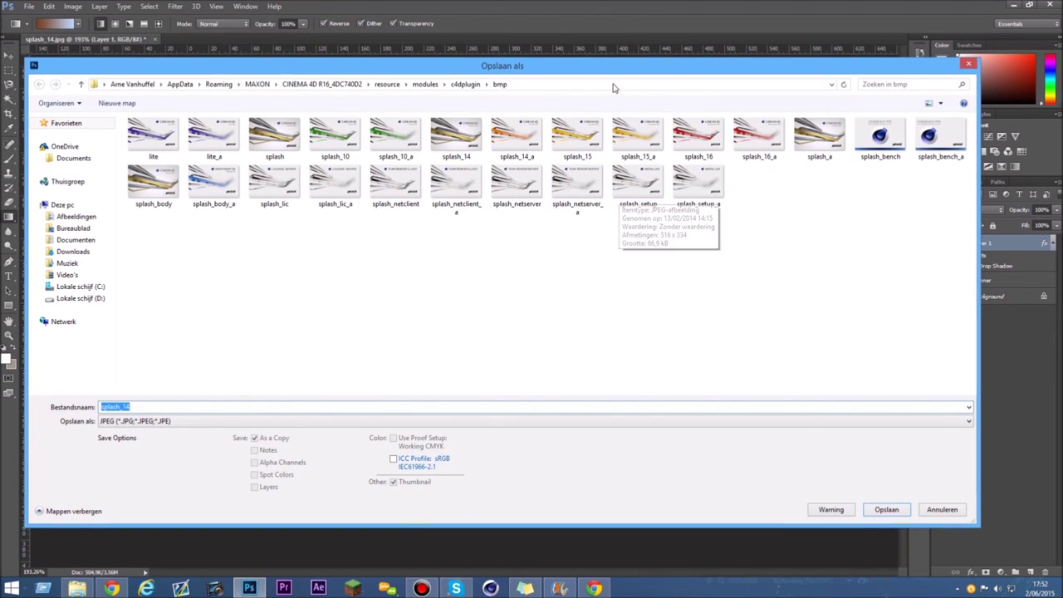
click(155, 408)
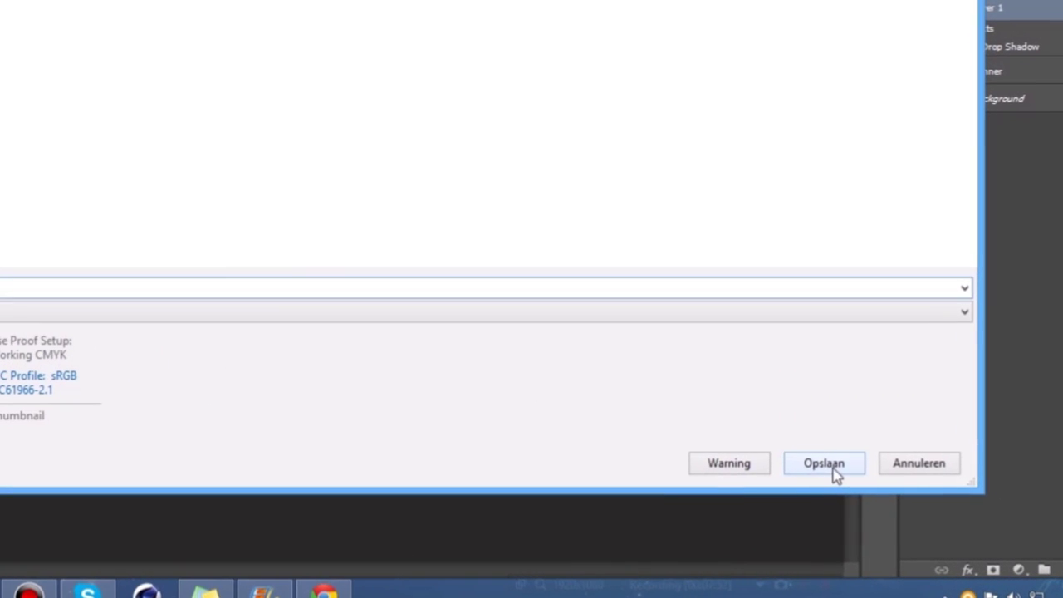
- Save the JPEG copy over the existing splash_14.jpg and close Photoshop
click(893, 515)
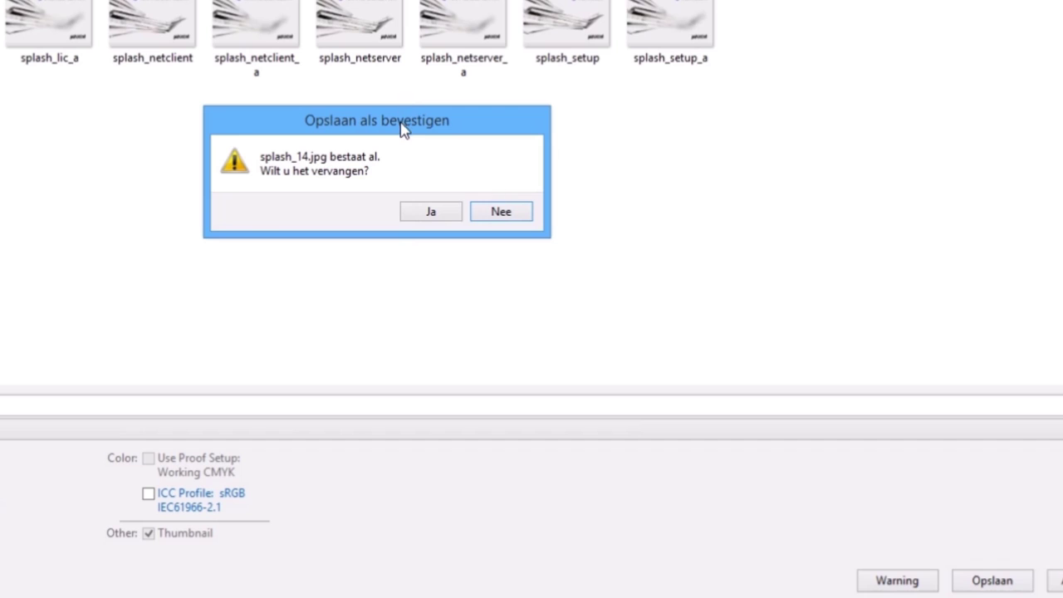
drag(237, 10, 297, 18)
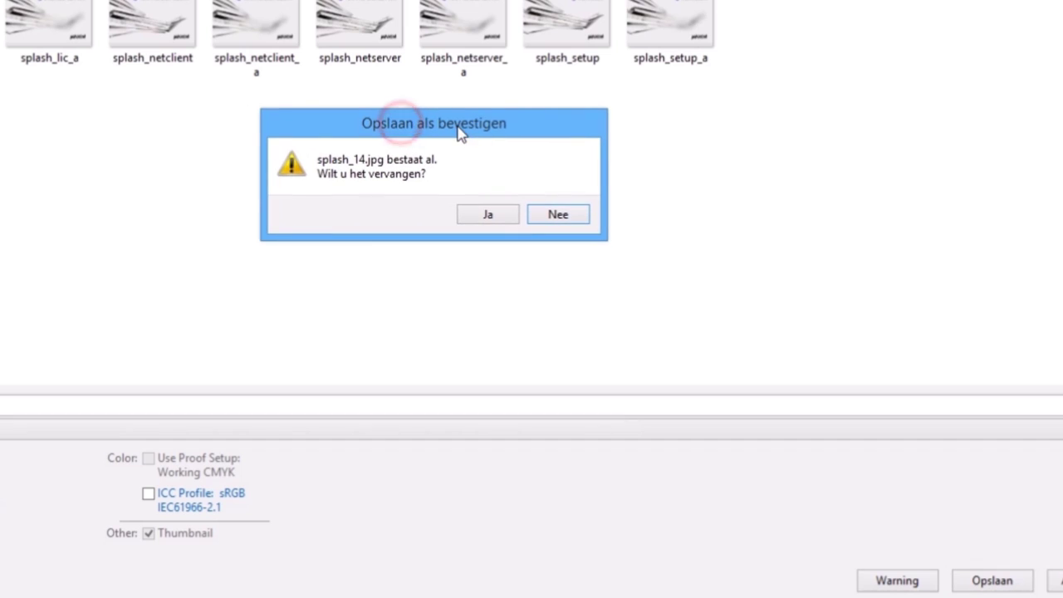
drag(465, 121, 573, 191)
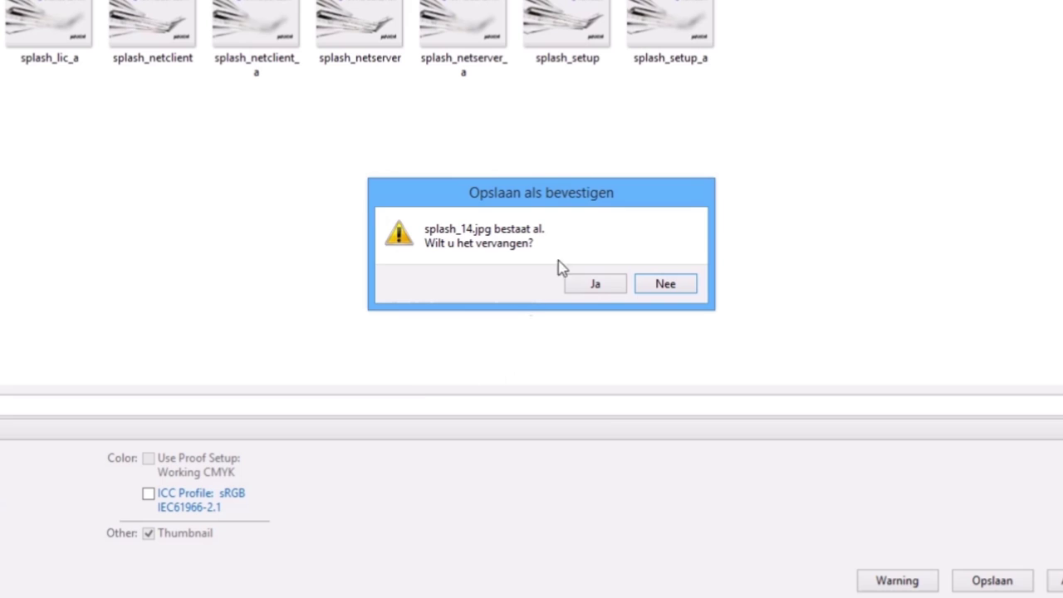
click(595, 285)
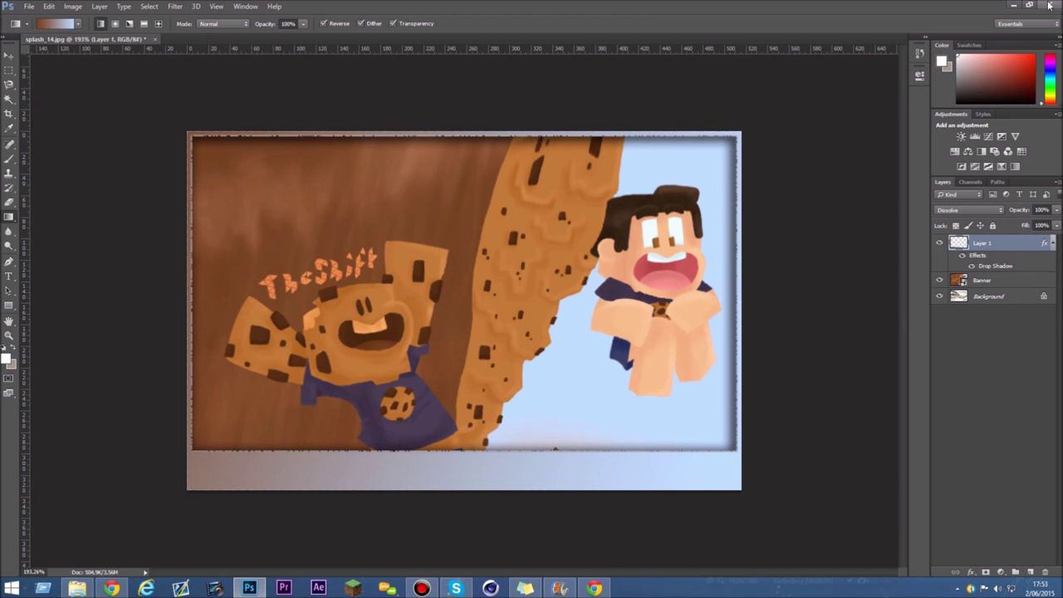
click(1049, 6)
- Launch Cinema 4D from the desktop to check its startup splash screen, and close the program
click(537, 225)
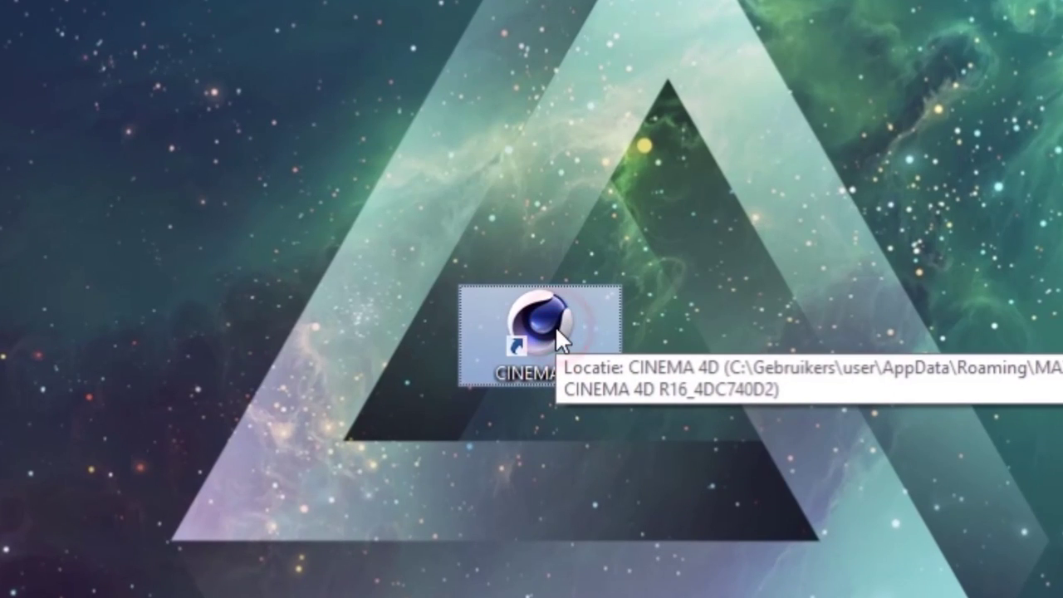
double_click(540, 328)
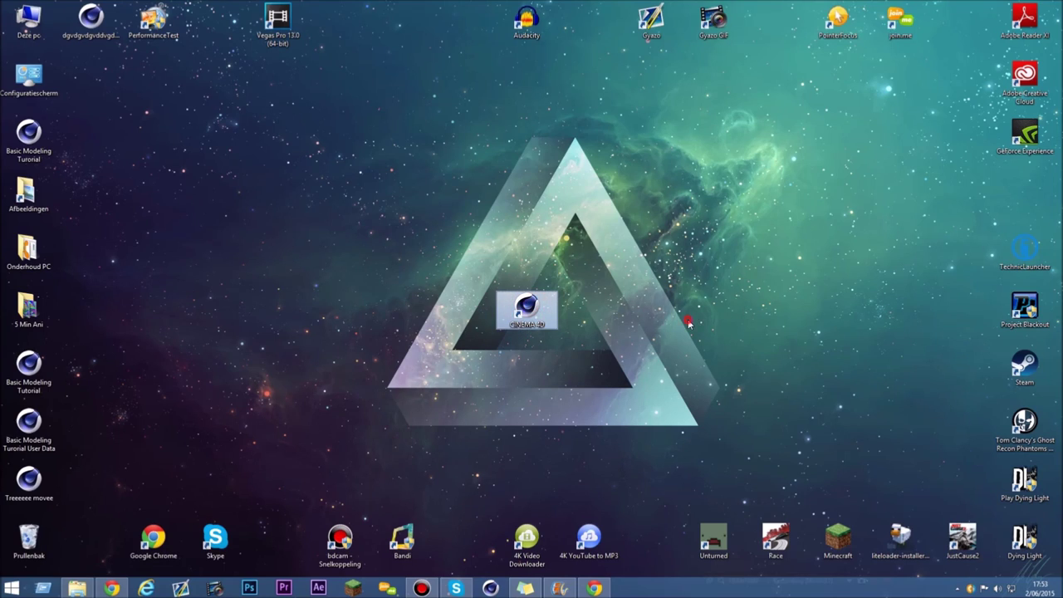
click(525, 310)
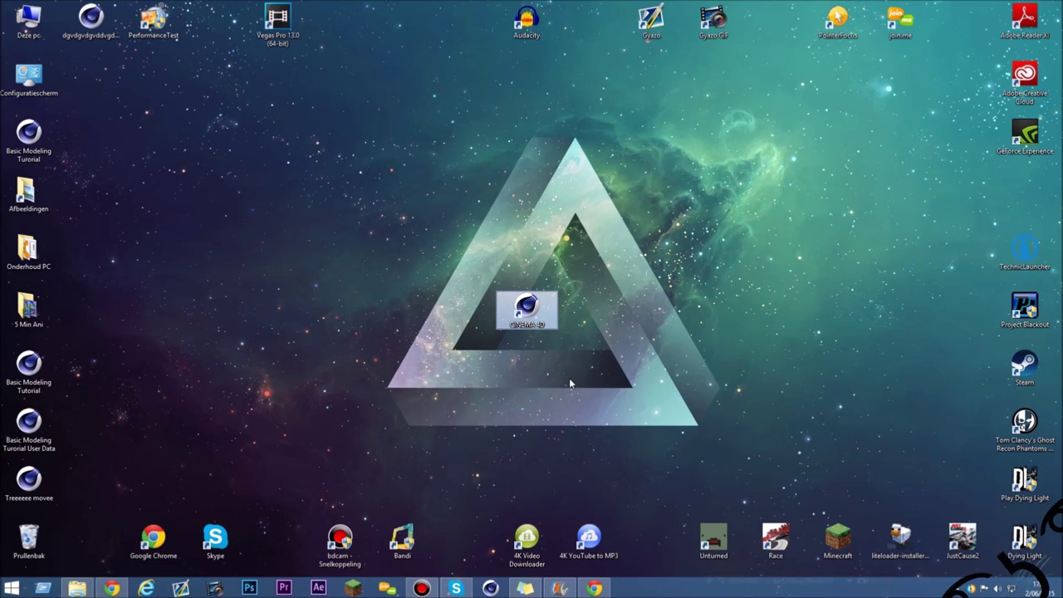
click(617, 339)
double_click(525, 309)
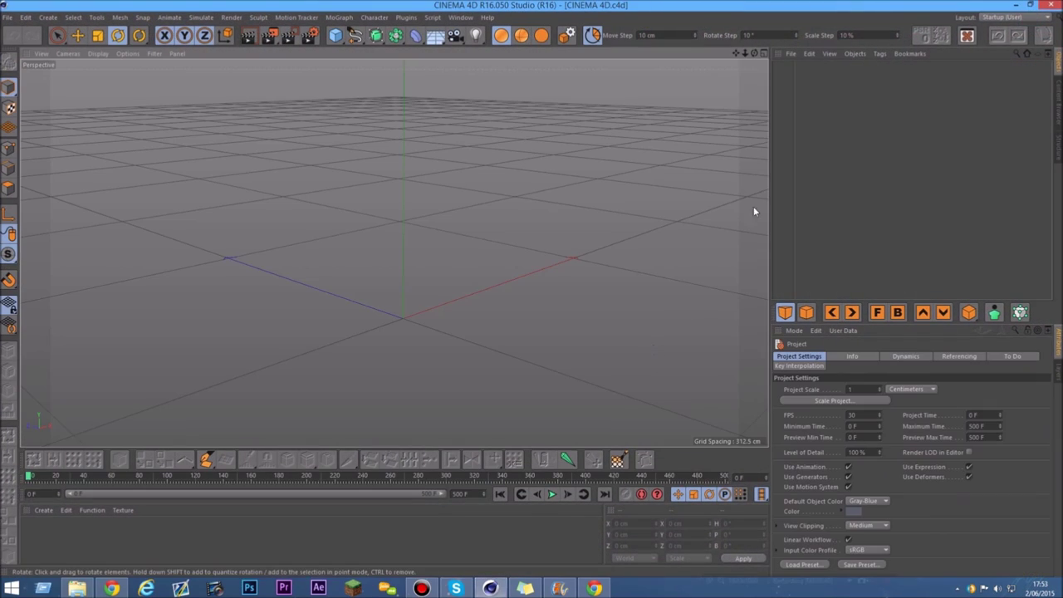
click(1049, 5)
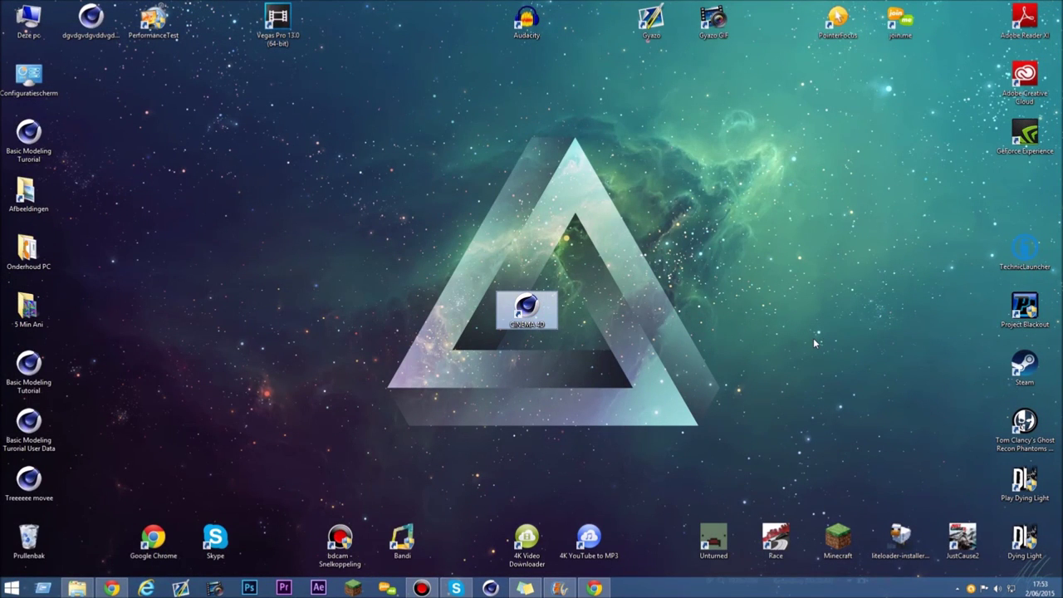
- Reopen Cinema 4D to view the splash screen again, close it, and launch it once more
double_click(531, 309)
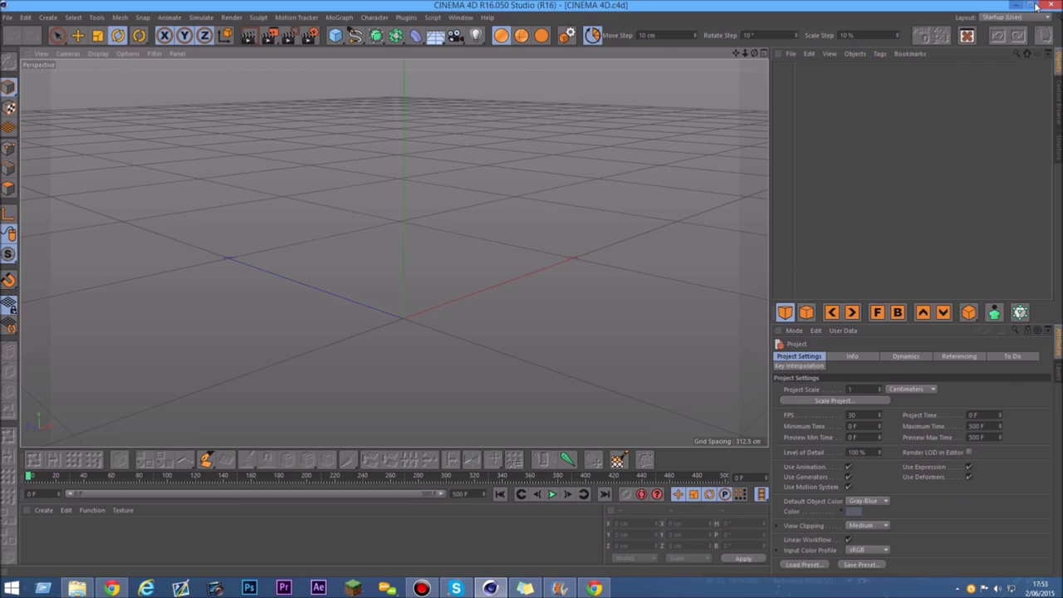
click(1050, 5)
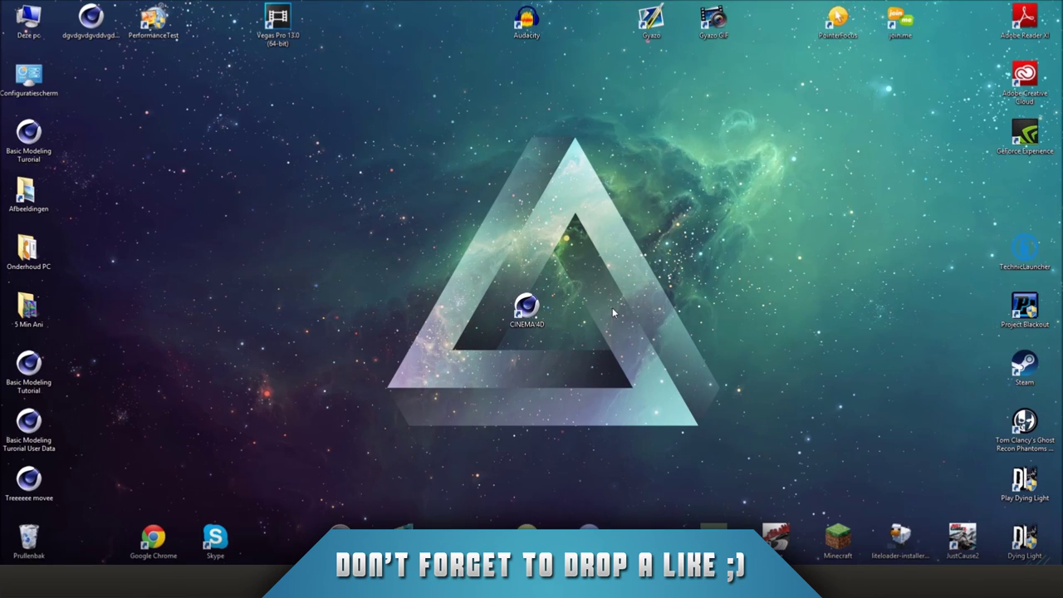
double_click(529, 308)
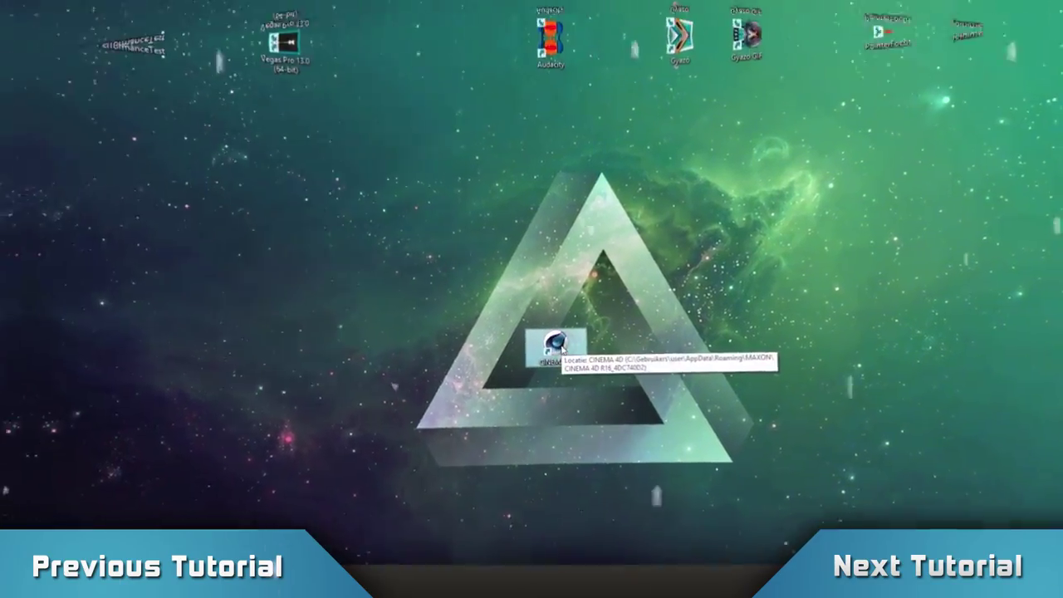
double_click(477, 259)
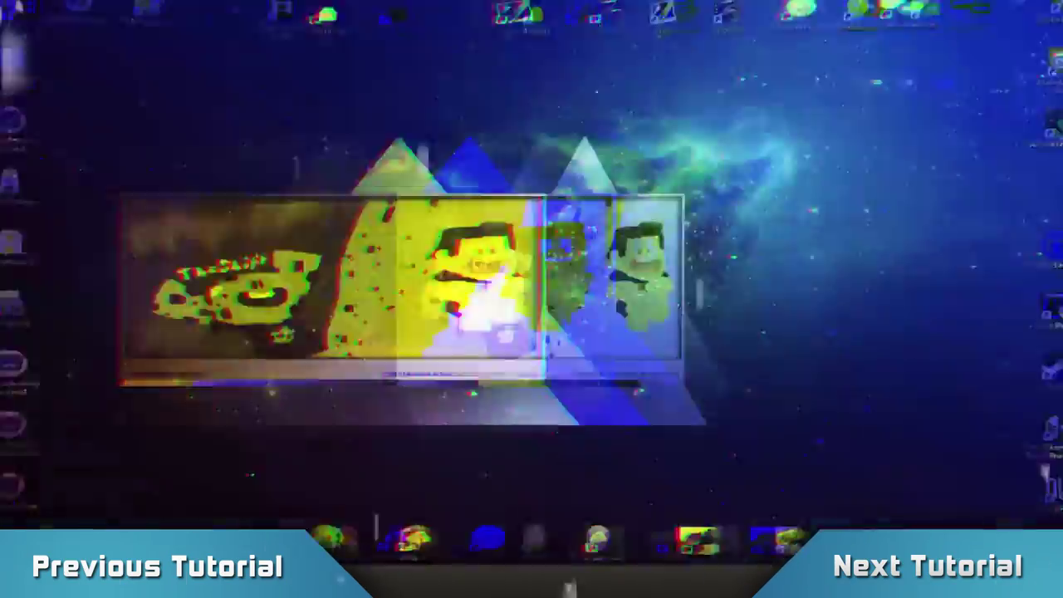